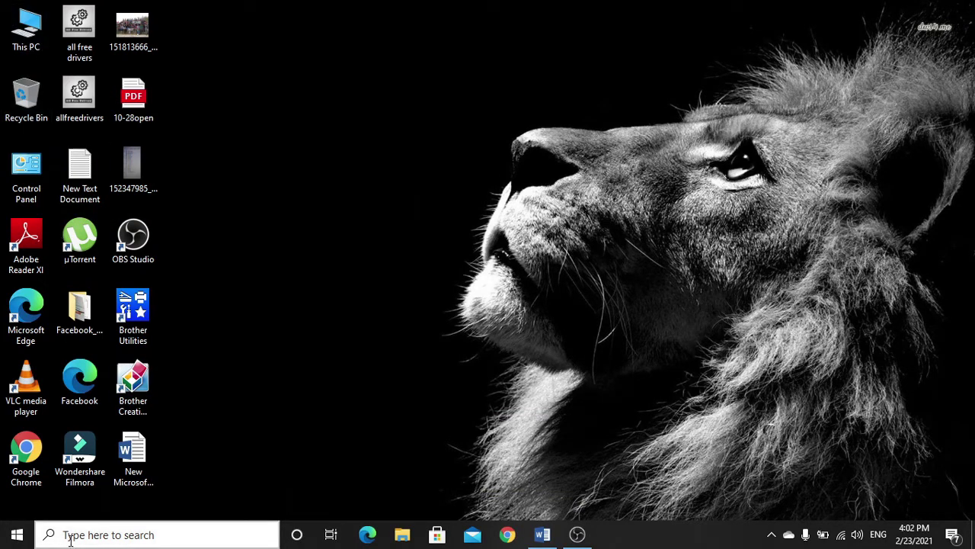
- Open the Run dialog from Windows search and start entering 'control printers'
click(70, 535)
text(run)
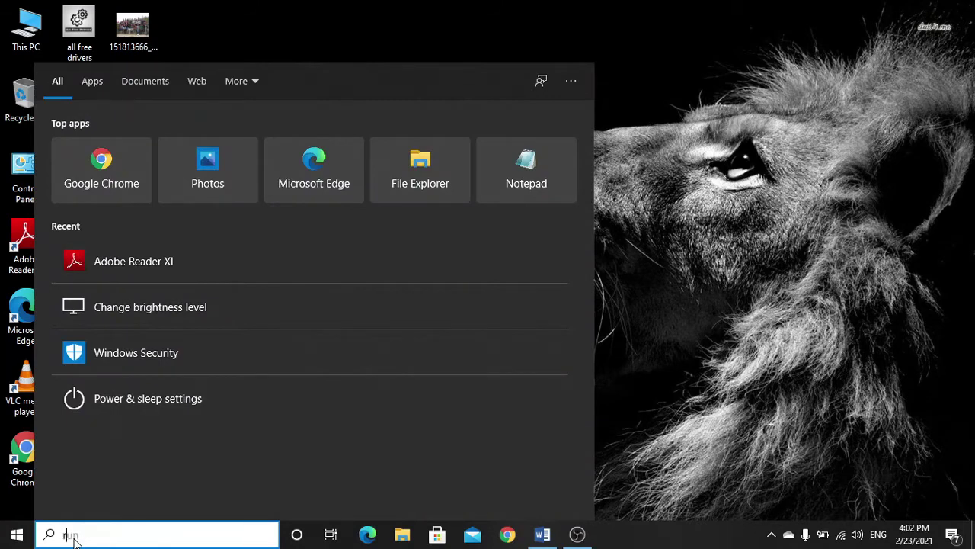
key(Return)
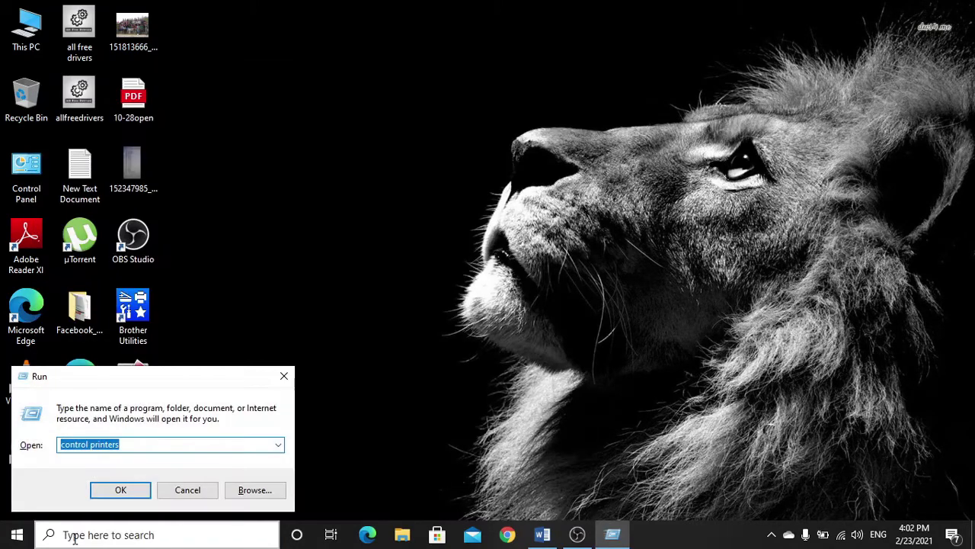
key(BackSpace)
text(co)
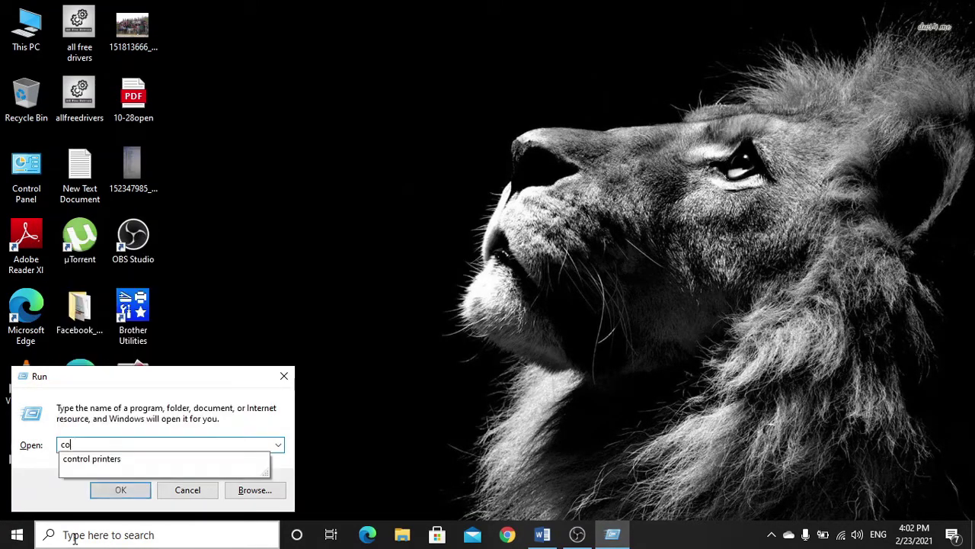
text(ntrol prin)
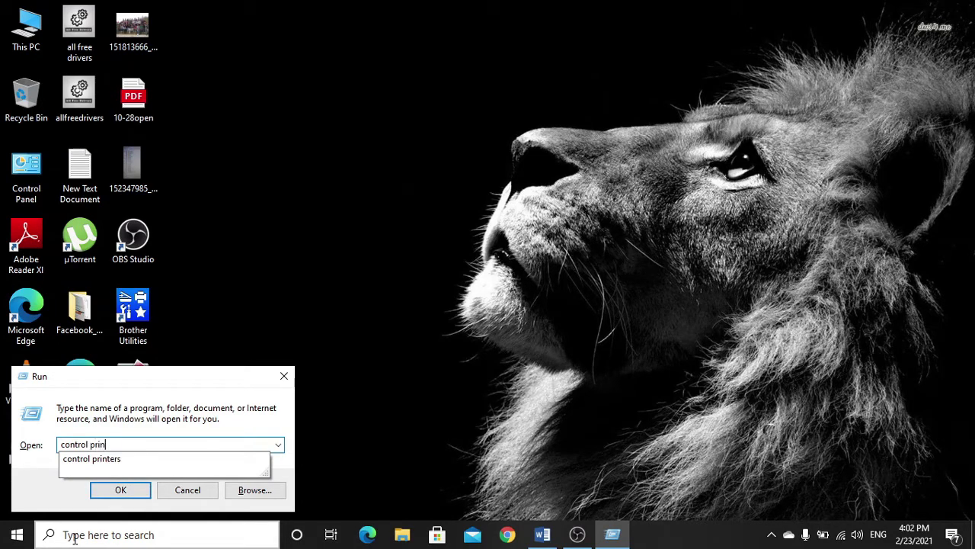
text(s)
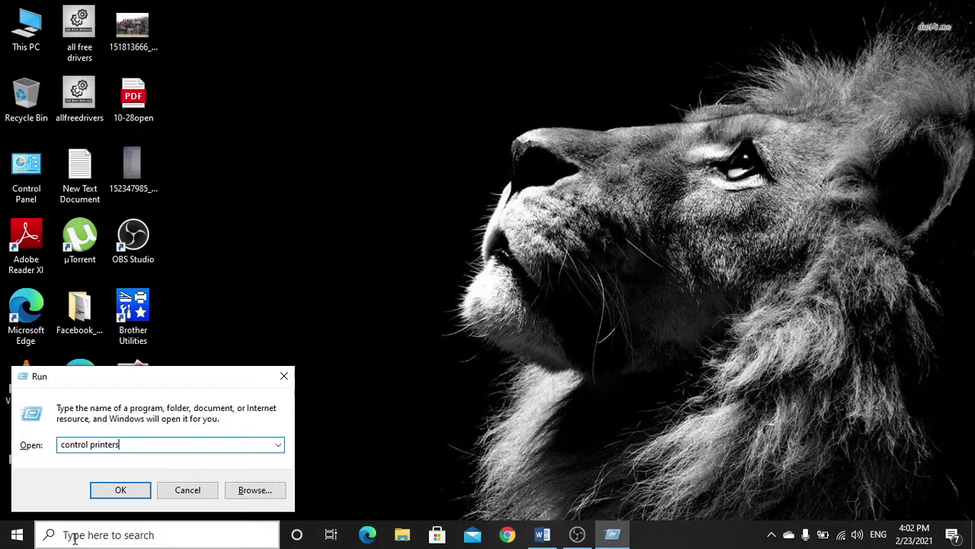
- Open Devices and Printers, make the Brother DCP-L2540DW series the default printer, and maximize the window
key(Return)
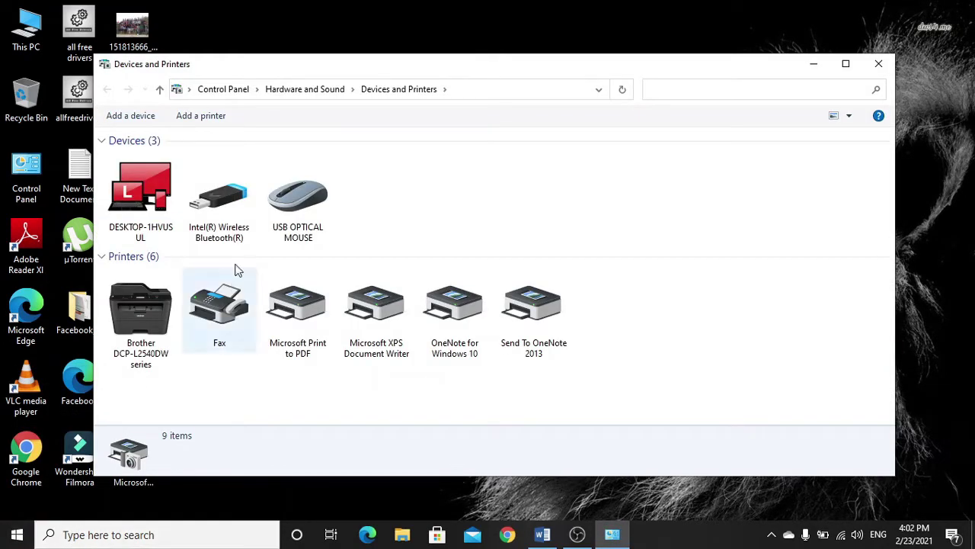
right_click(141, 313)
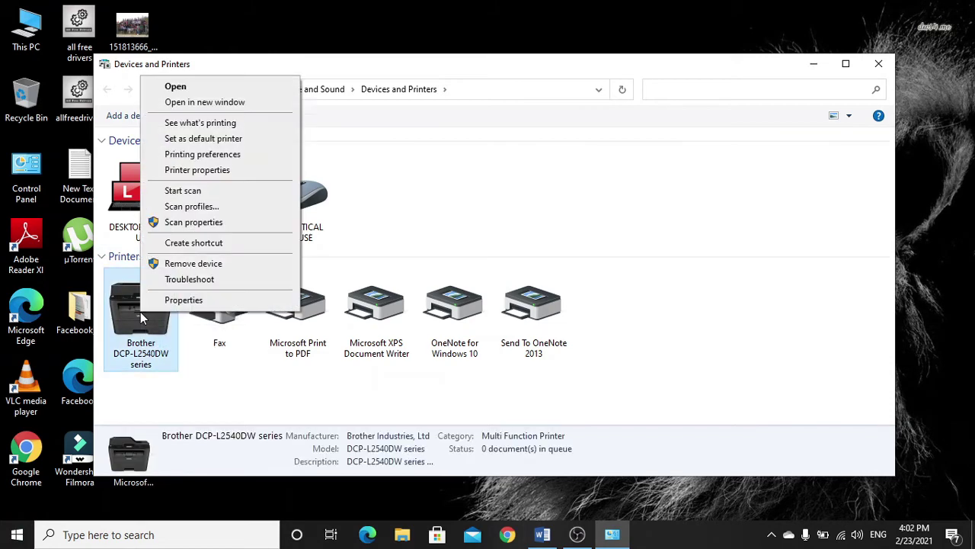
click(194, 141)
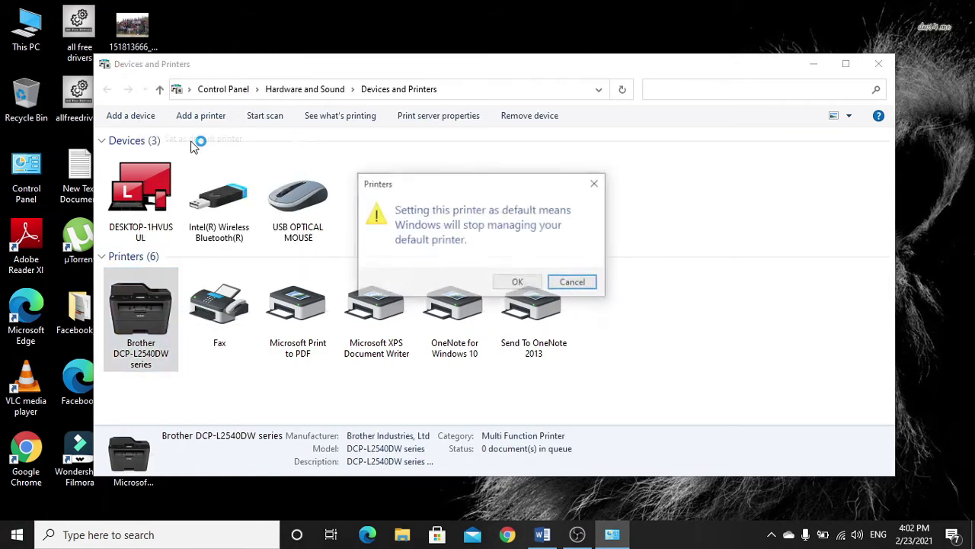
click(519, 282)
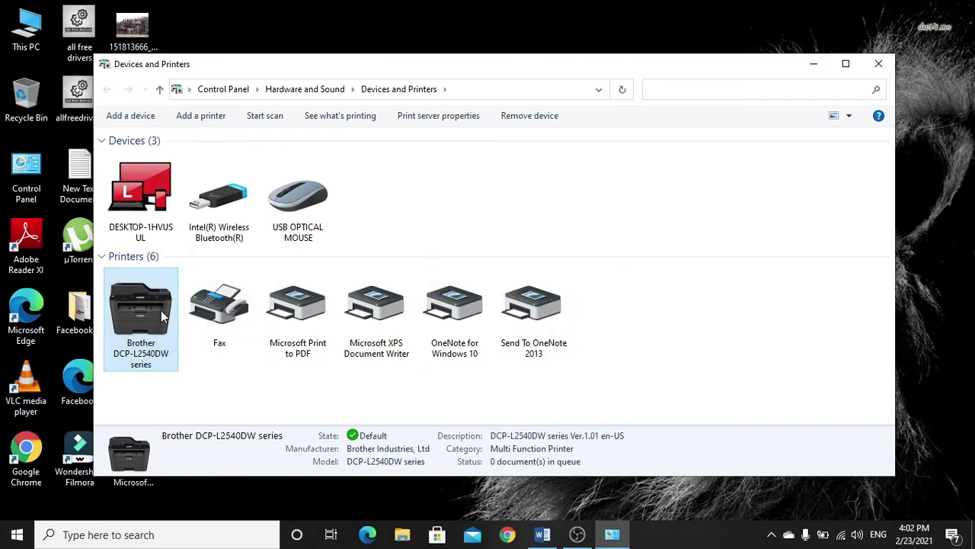
double_click(559, 74)
- Share the Brother DCP-L2540DW series on the network under its own name via Printer properties
right_click(64, 261)
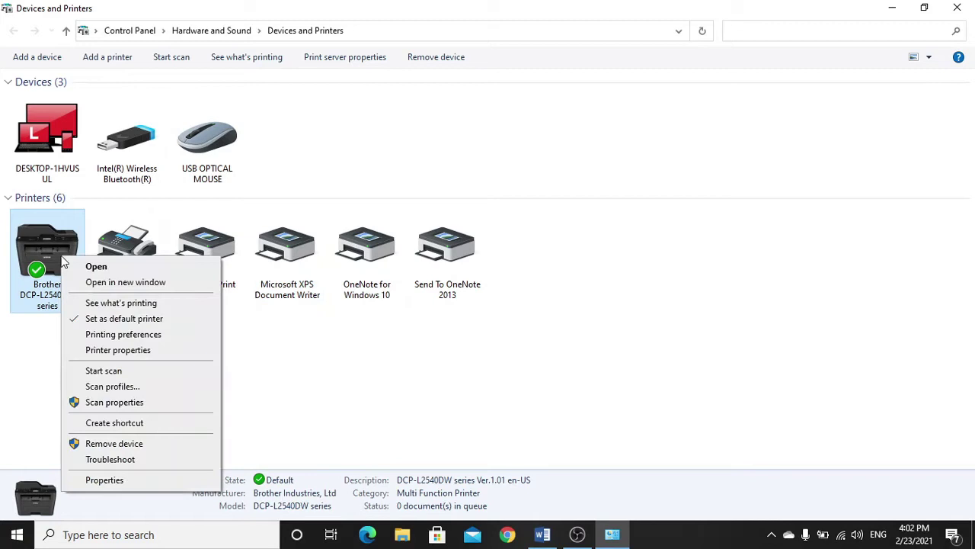
click(117, 353)
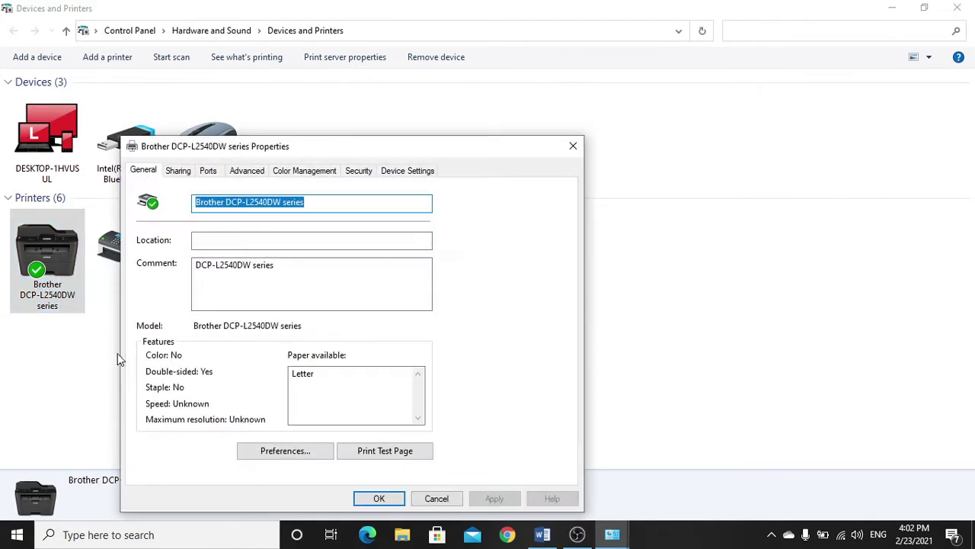
click(183, 171)
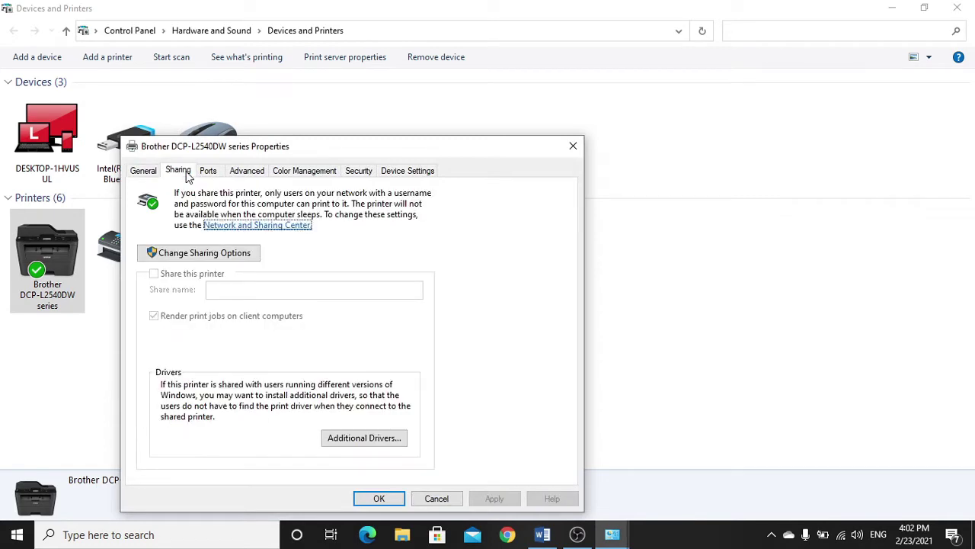
click(204, 254)
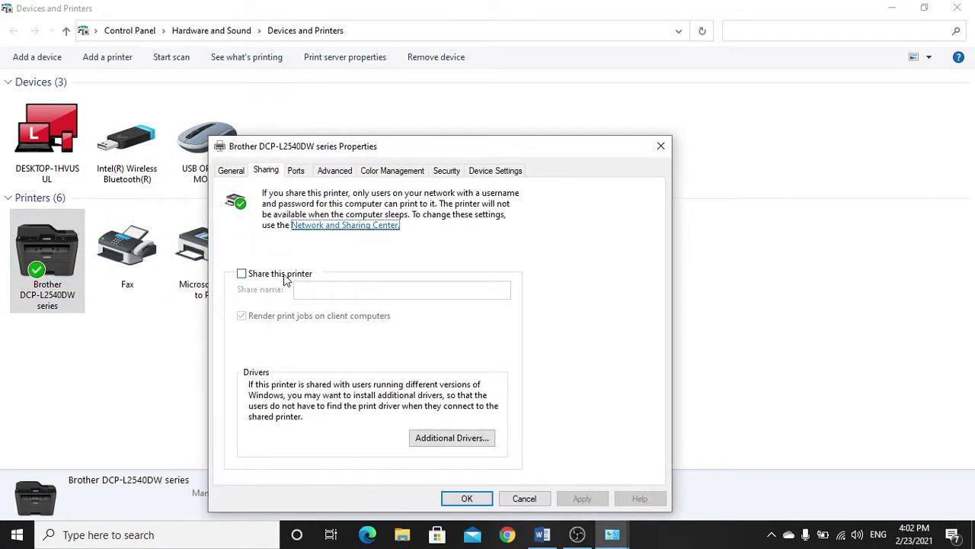
click(285, 276)
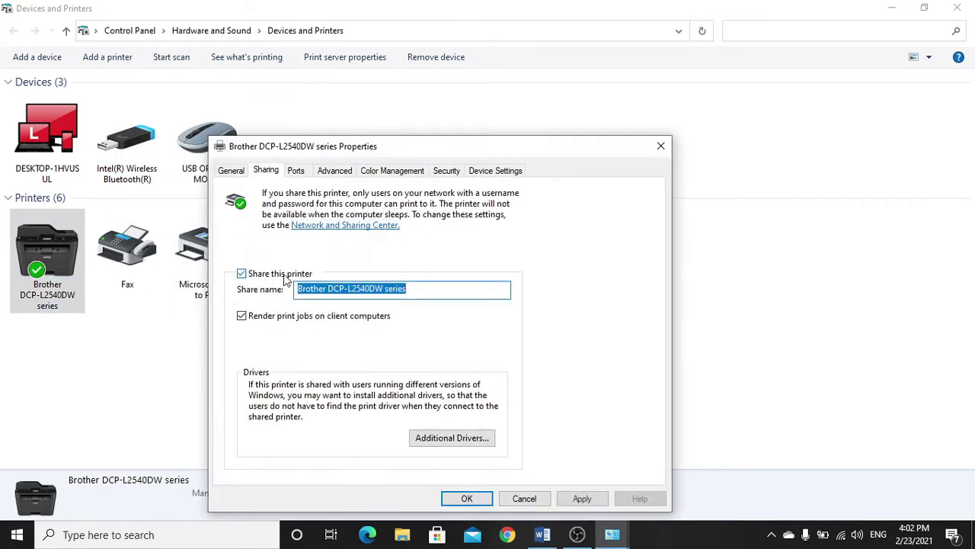
click(582, 498)
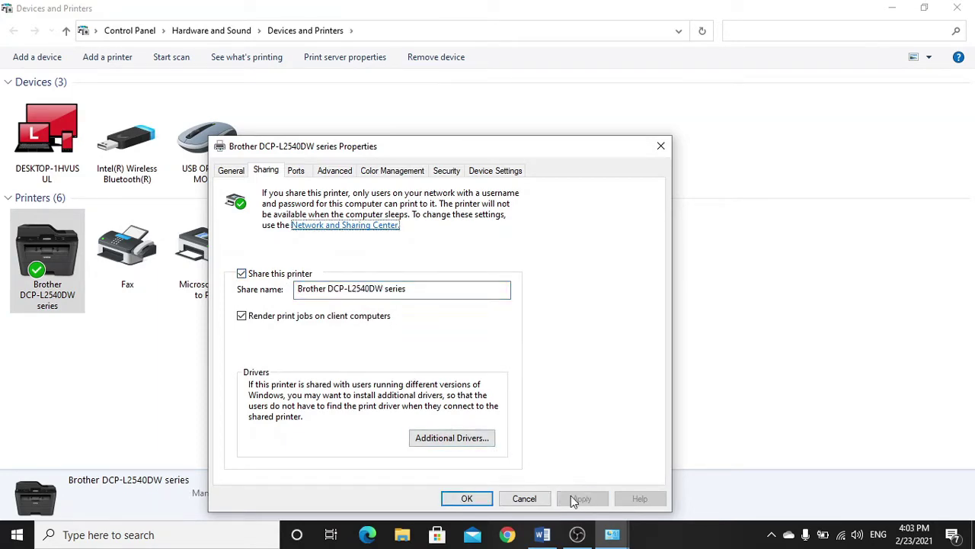
click(480, 499)
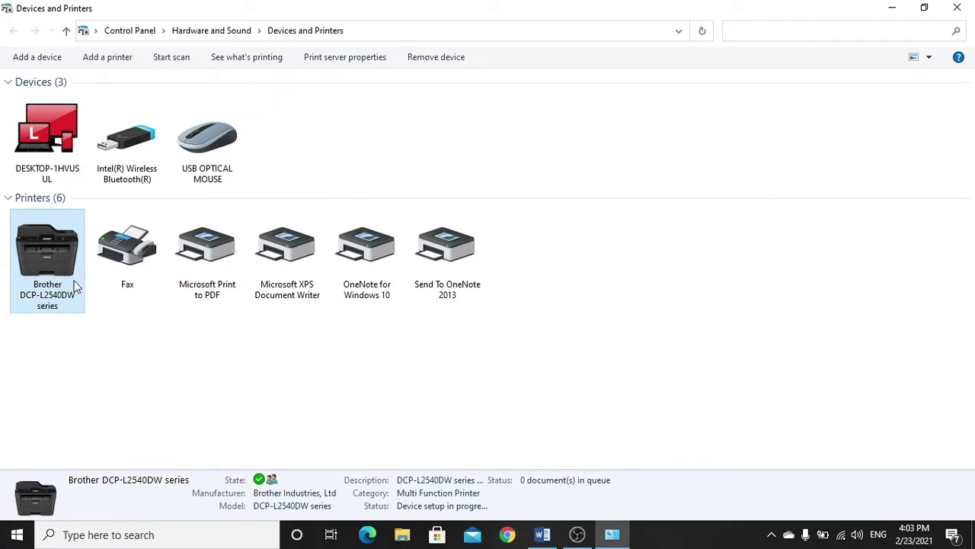
- Open Network & Internet settings from the network tray icon and scroll down the status page
right_click(841, 537)
click(843, 518)
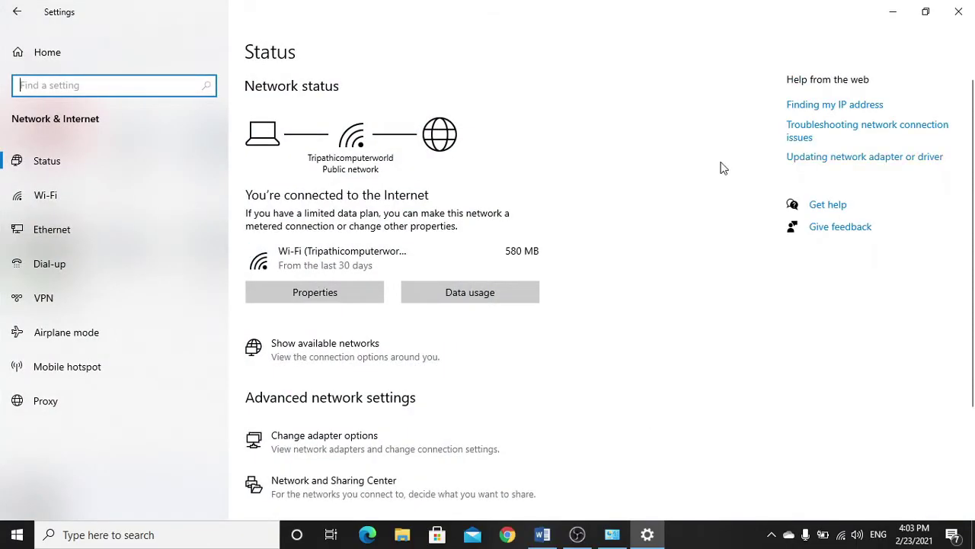
scroll(420, 249, down, 3)
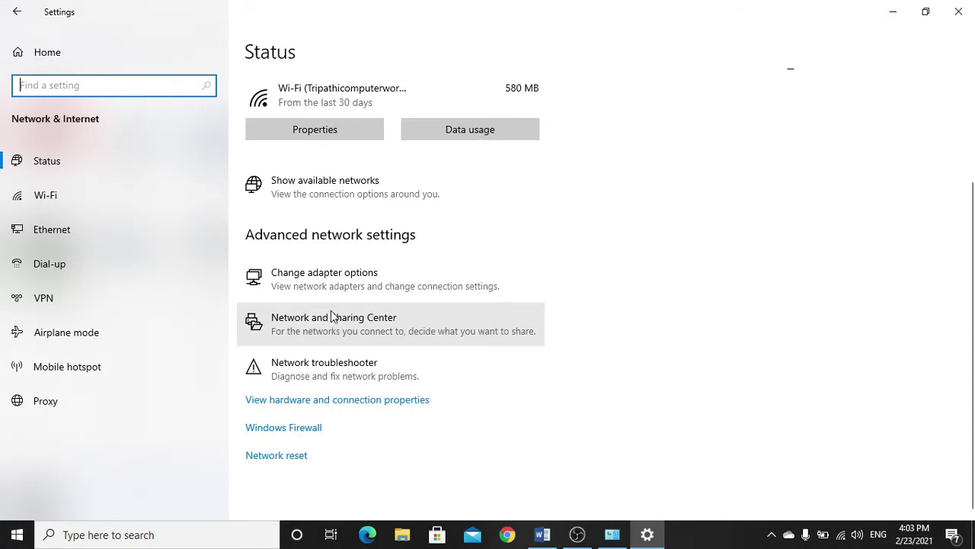
- In Advanced sharing settings, turn on network discovery, file and printer sharing, and Public folder sharing
click(333, 318)
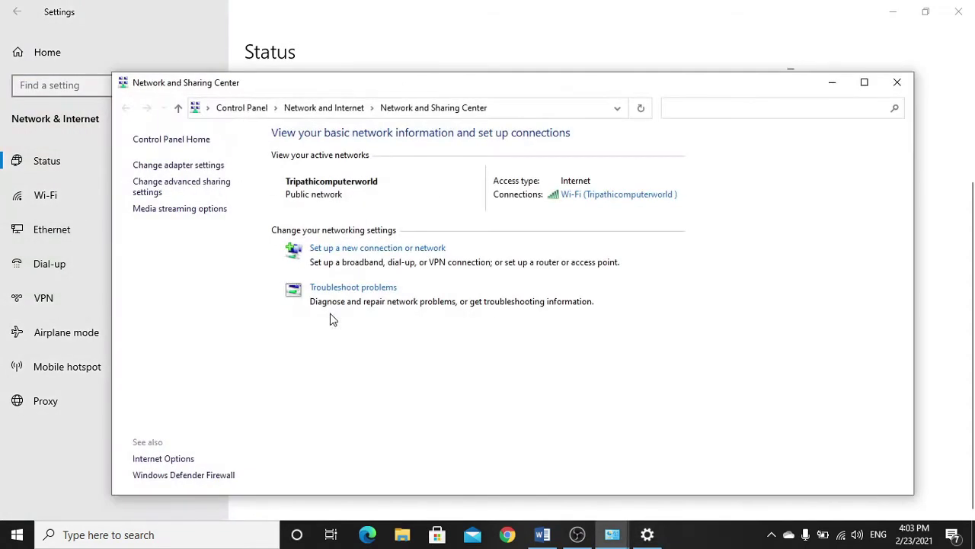
click(204, 189)
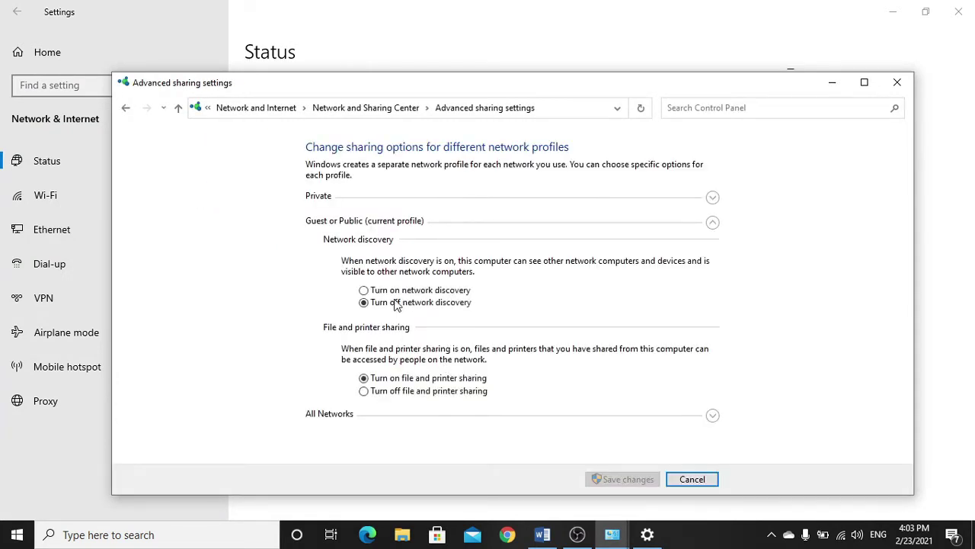
click(395, 291)
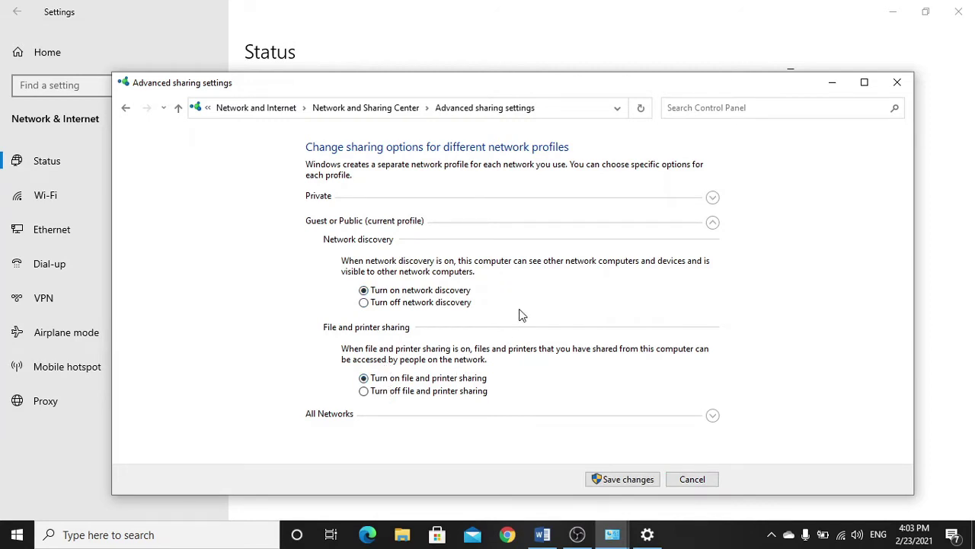
click(713, 197)
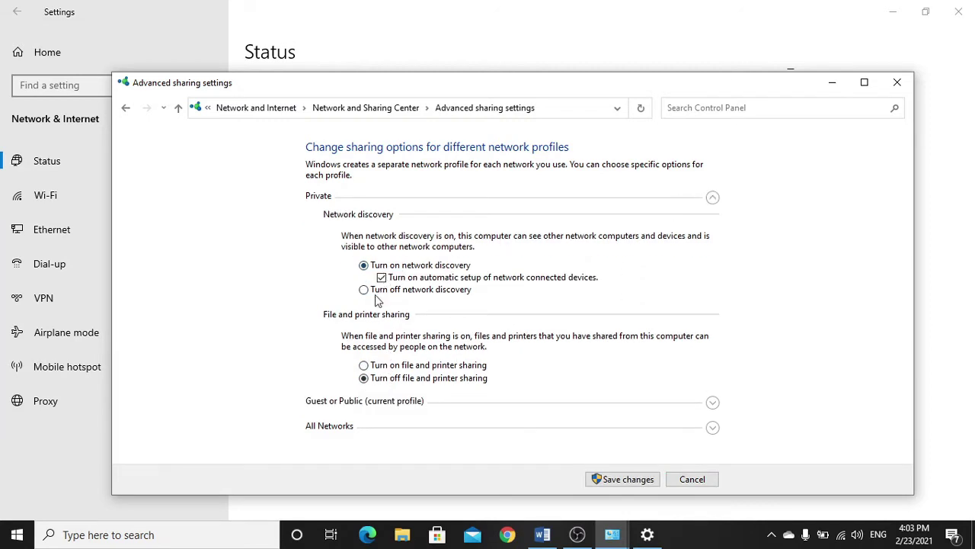
click(395, 368)
click(712, 427)
scroll(546, 342, down, 1)
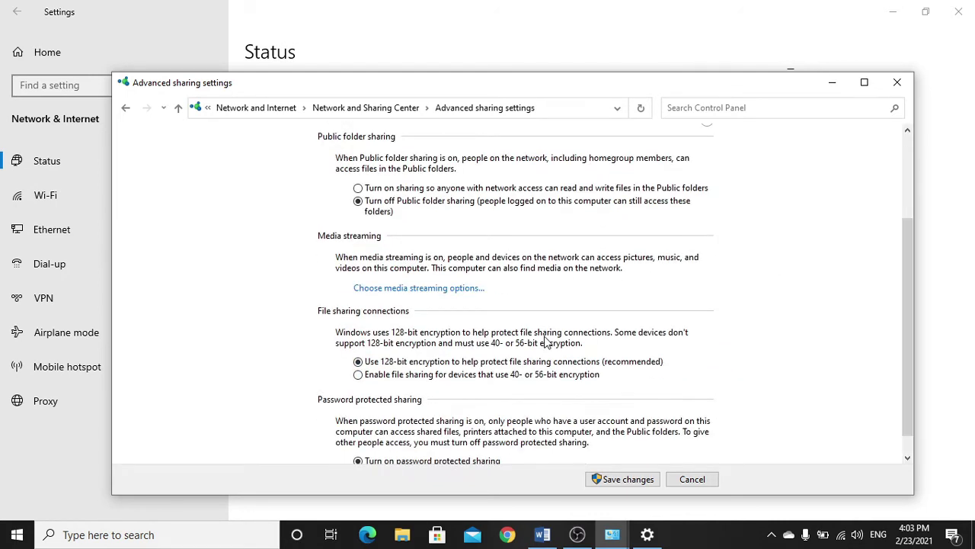
scroll(546, 342, down, 1)
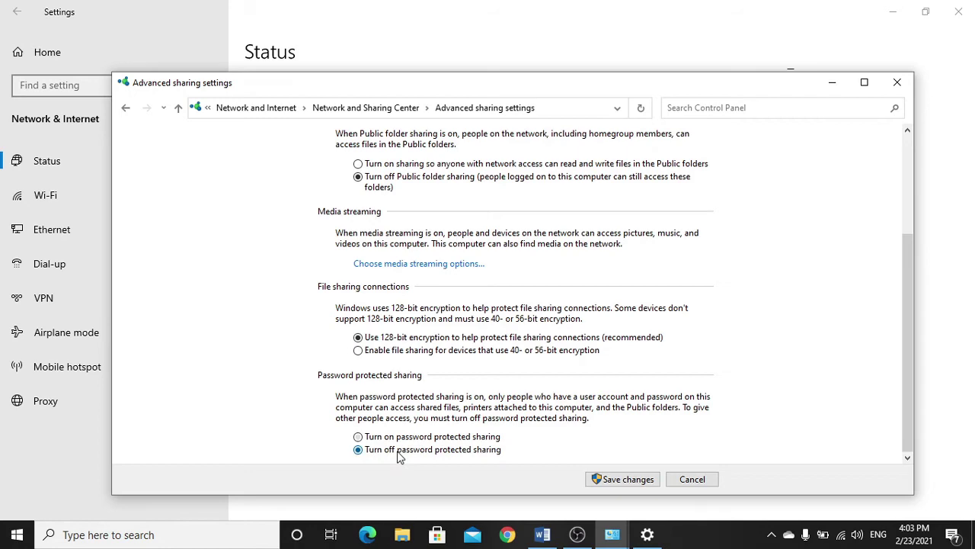
click(386, 165)
- Review the Private, Guest or Public, and All Networks sharing options, then save the changes
click(864, 82)
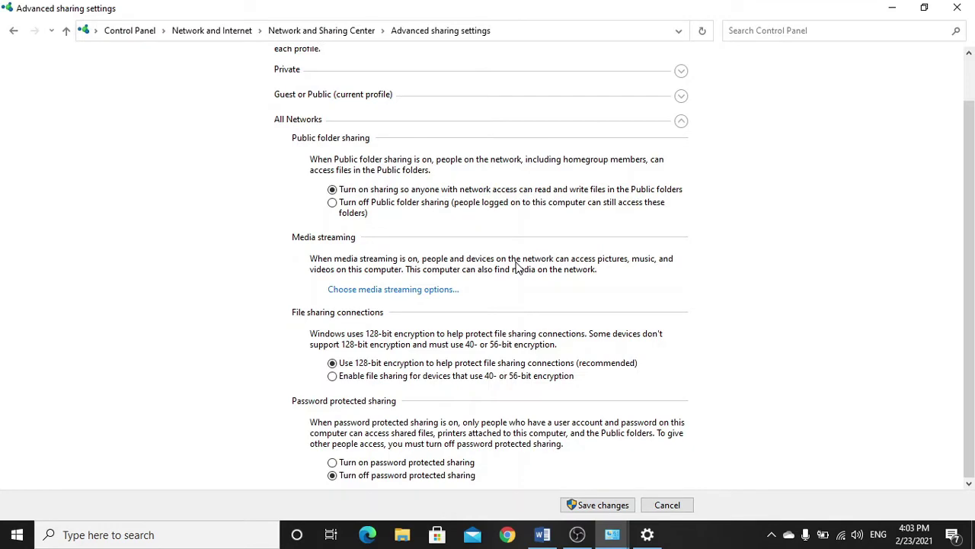
scroll(516, 266, up, 2)
click(681, 119)
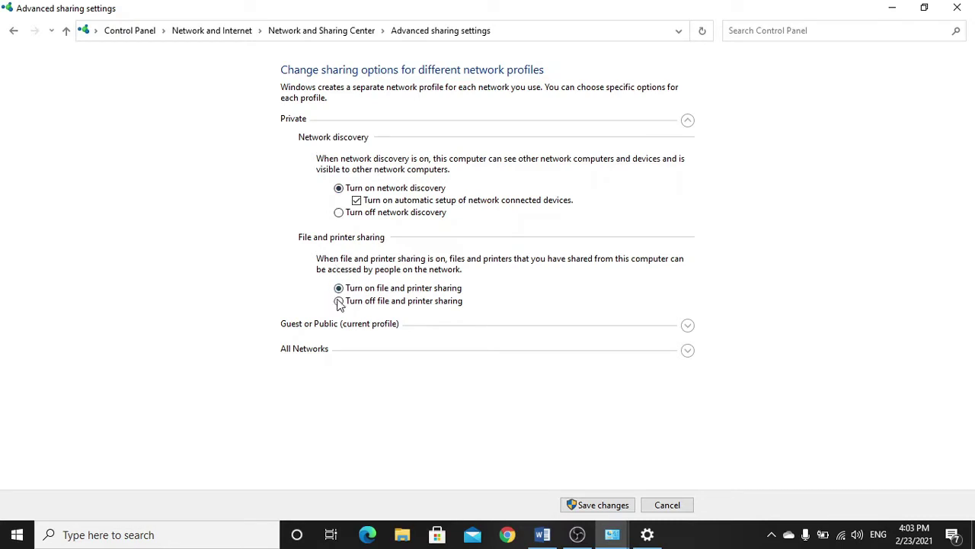
click(689, 326)
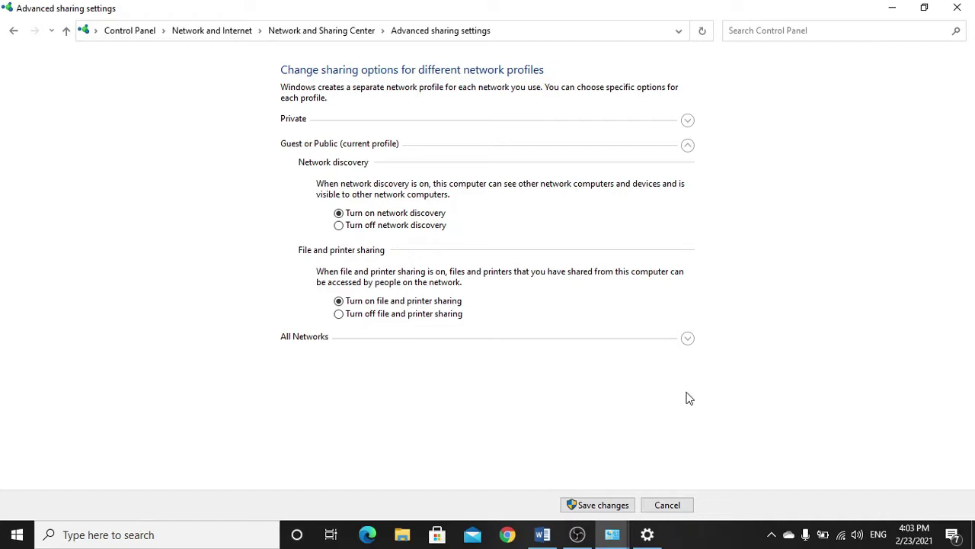
click(688, 339)
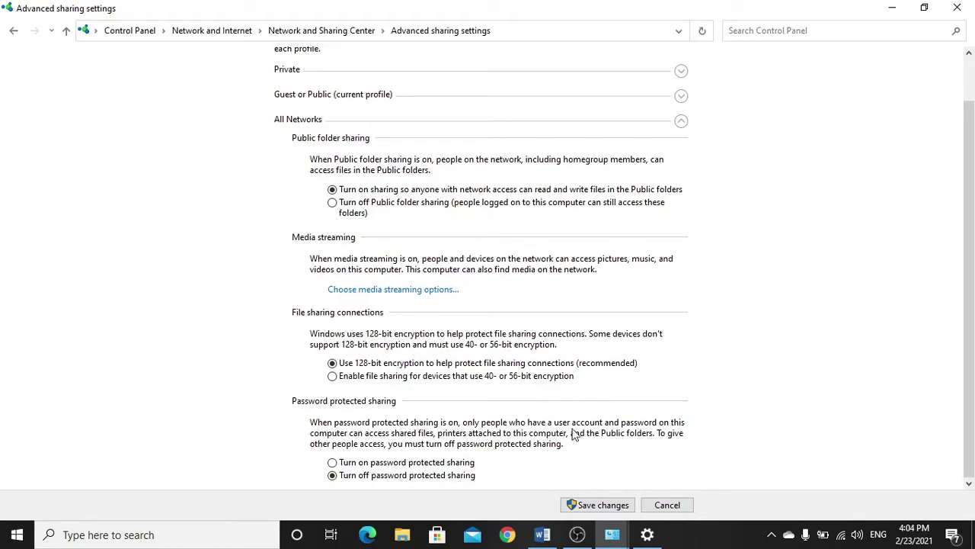
click(609, 505)
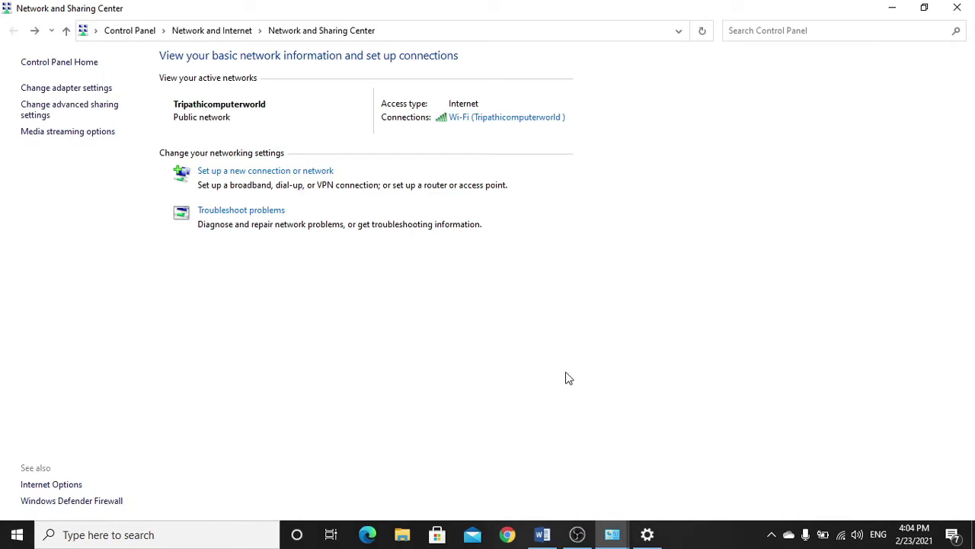
- Open Command Prompt, run ipconfig, and select the Wi-Fi IPv4 address 10.0.0.23
key(super+r)
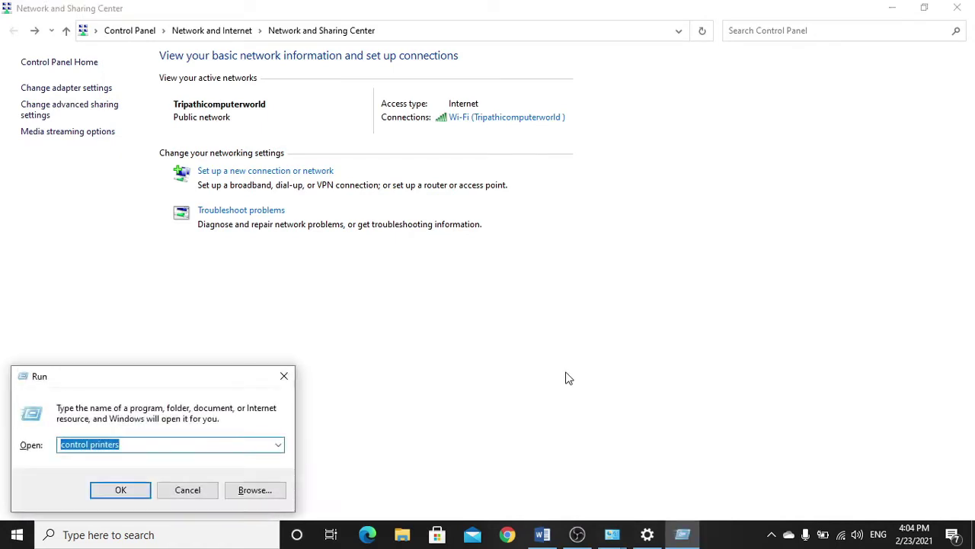
text(cmd)
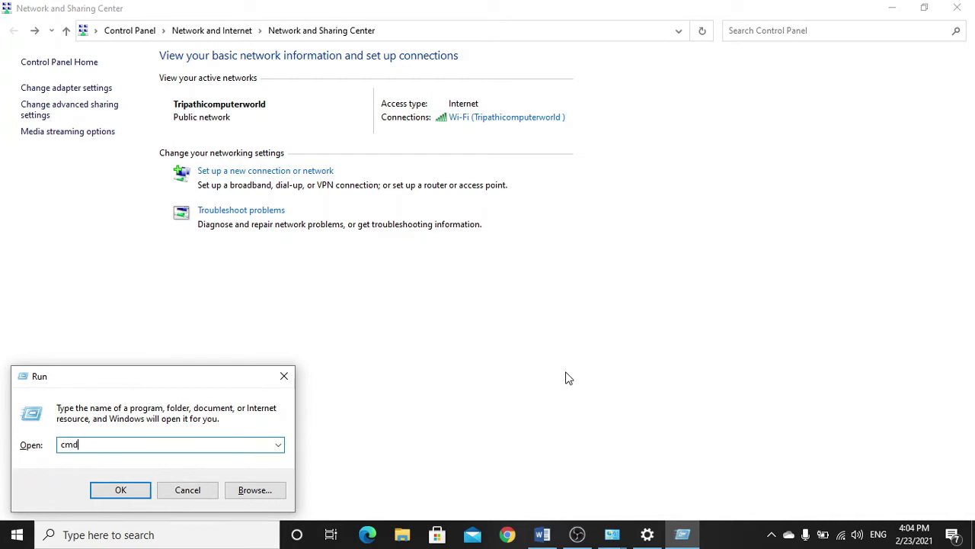
key(Return)
text(ipconfig)
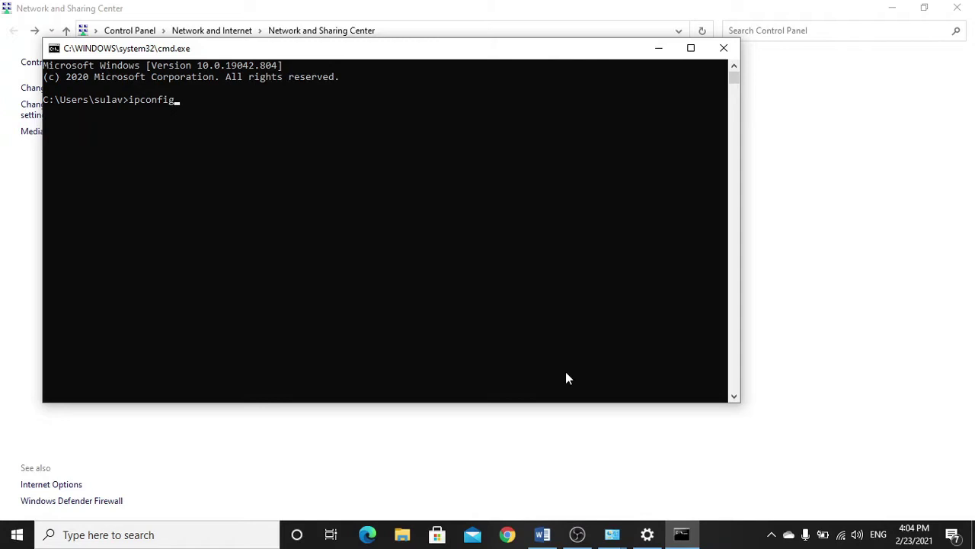
key(Return)
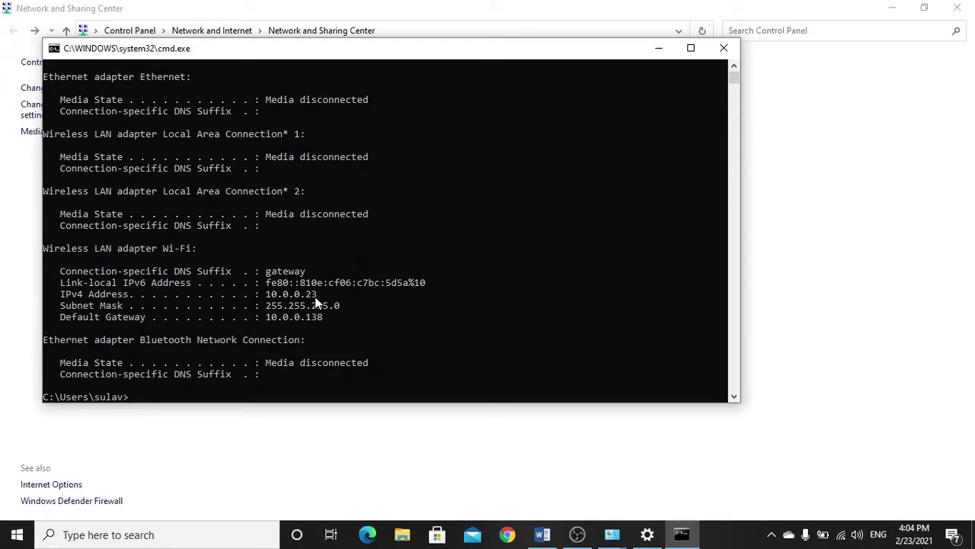
drag(317, 296, 303, 298)
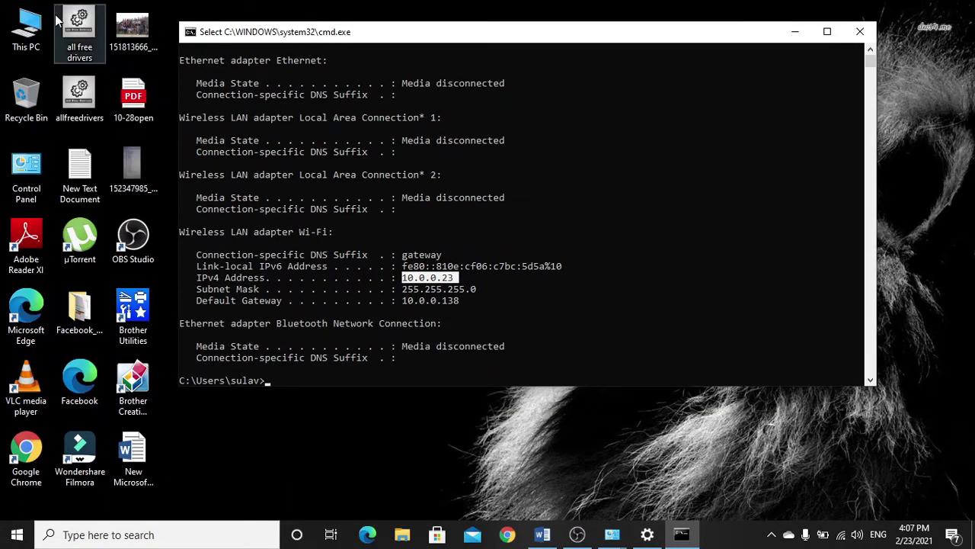
- Open Computer Management from This PC and select the logged-in account under Local Users and Groups > Users
right_click(29, 28)
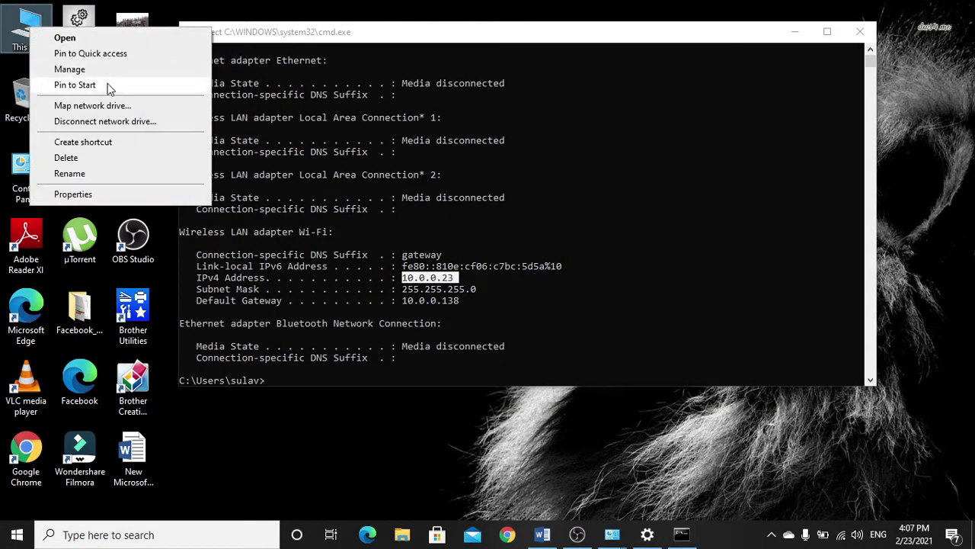
click(107, 72)
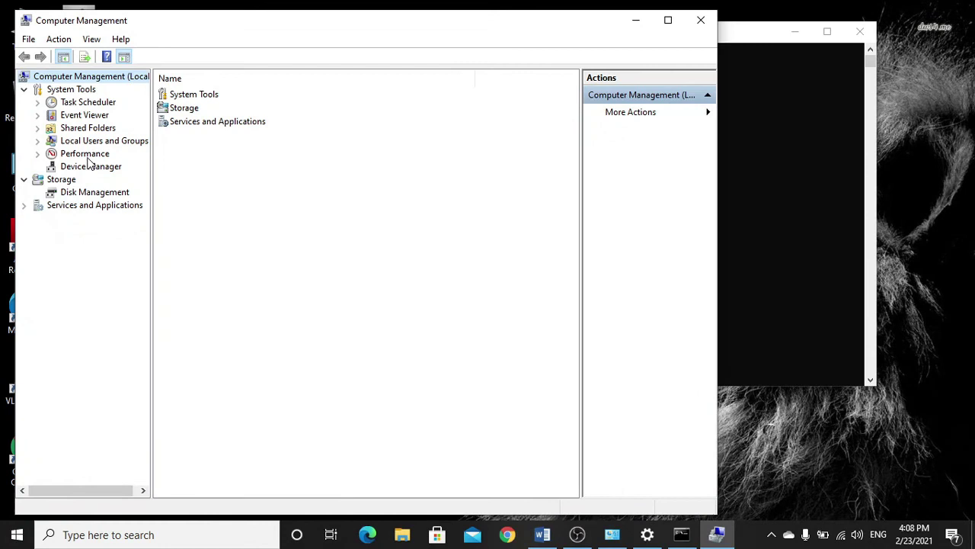
click(92, 168)
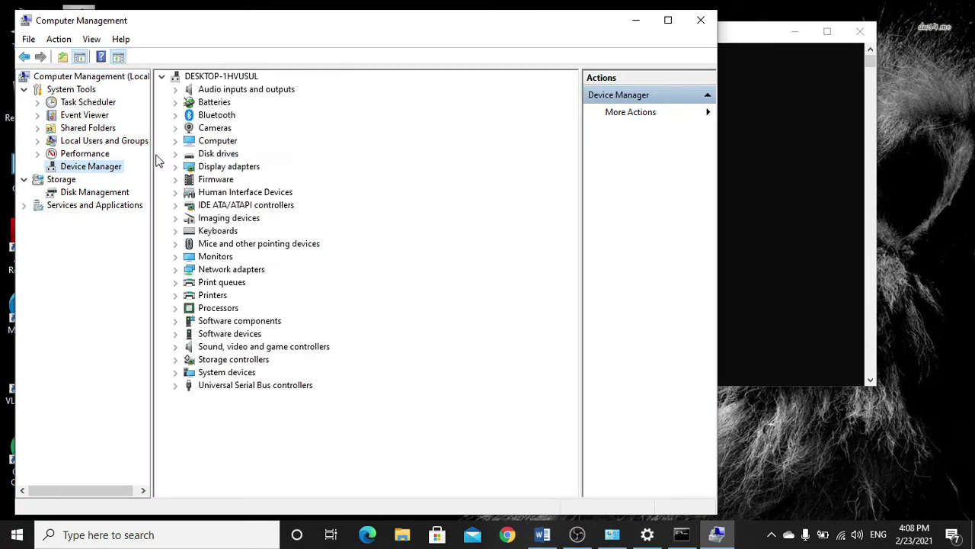
click(107, 141)
double_click(185, 96)
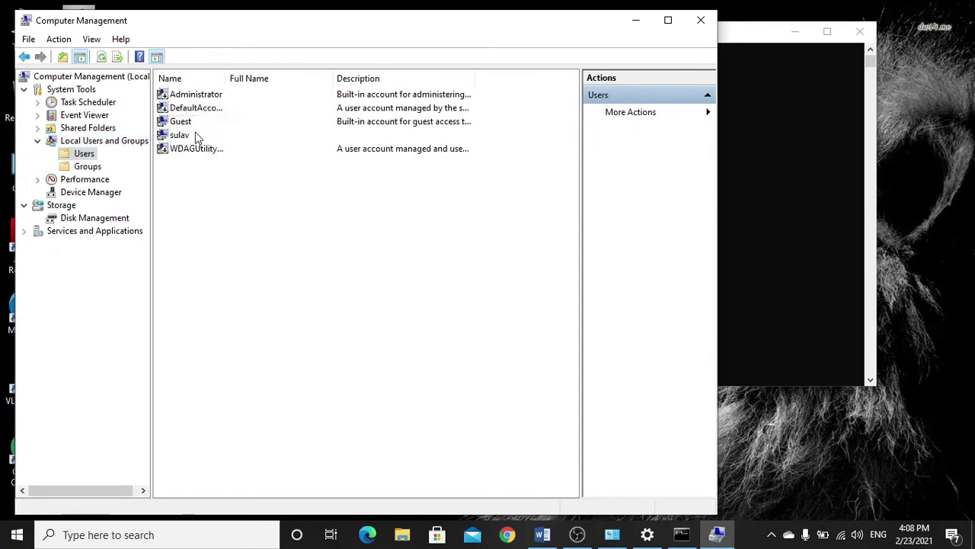
key(Down)
click(230, 138)
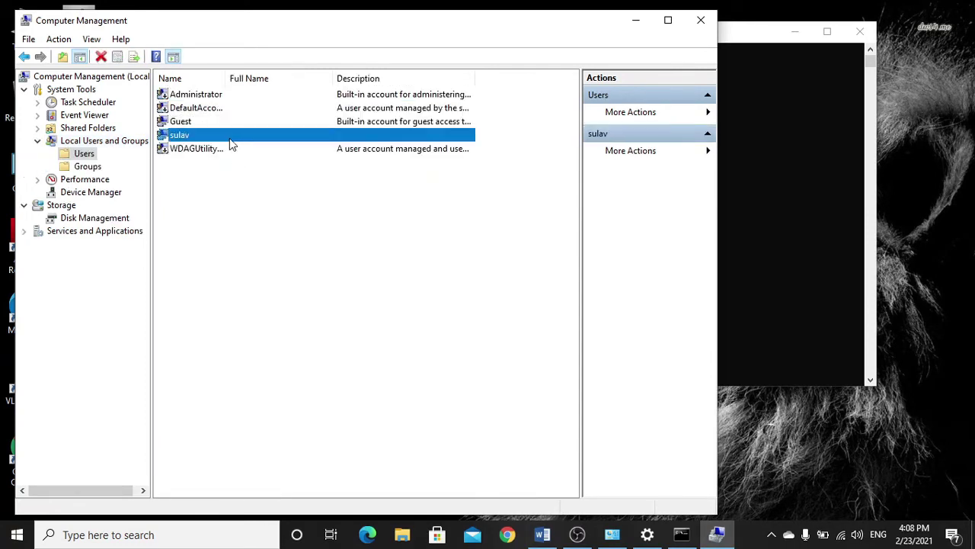
- Set and confirm a new password for the selected local user account
right_click(229, 138)
click(315, 149)
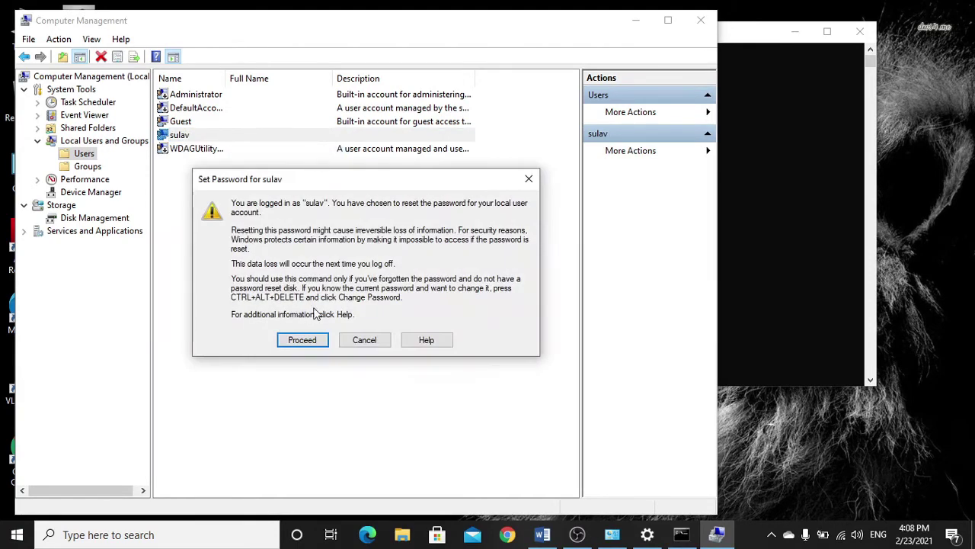
click(313, 340)
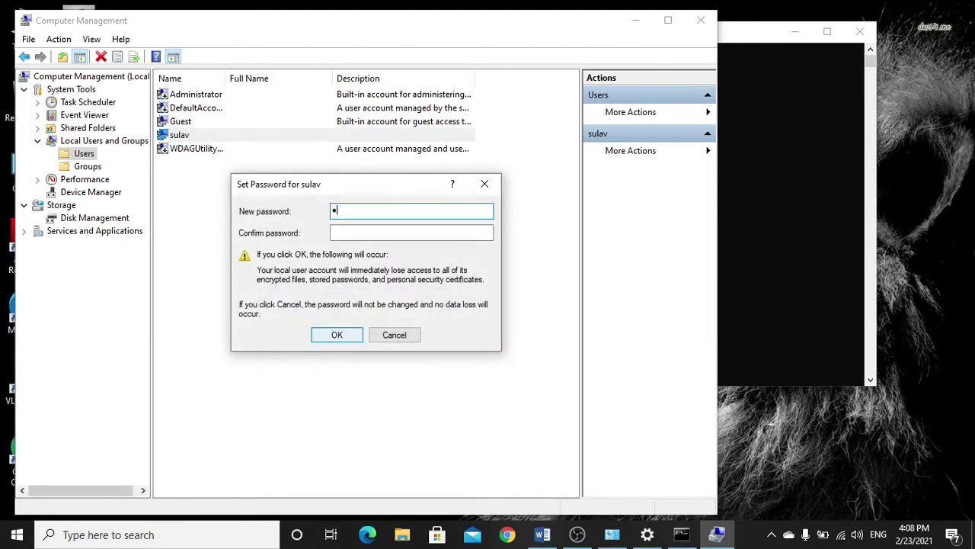
click(352, 232)
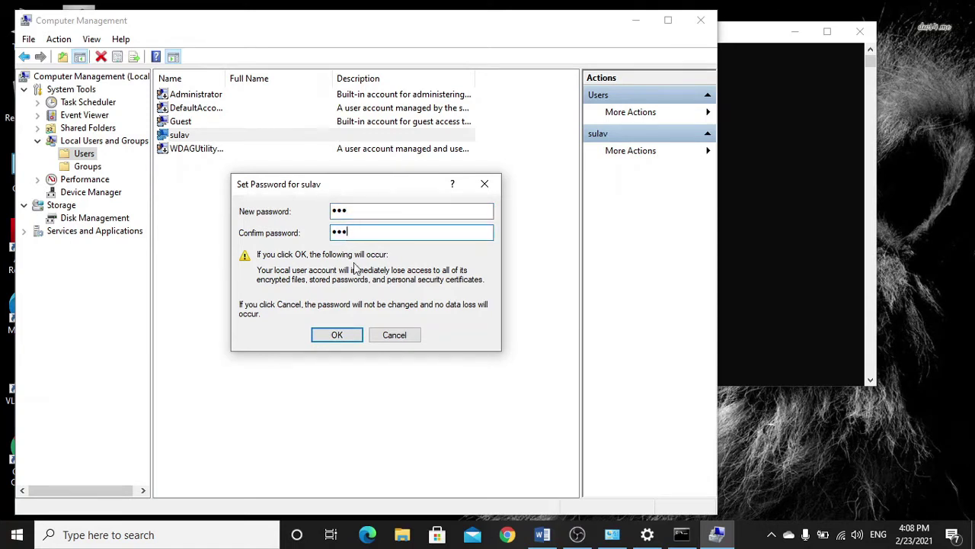
click(337, 334)
click(407, 300)
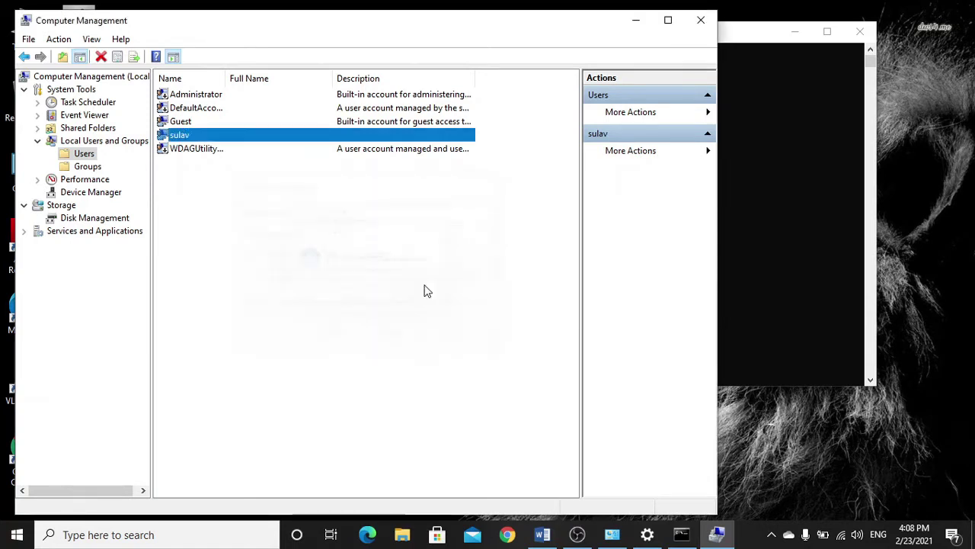
- Close Computer Management and open Network Connections from the Ethernet settings' adapter options
click(701, 20)
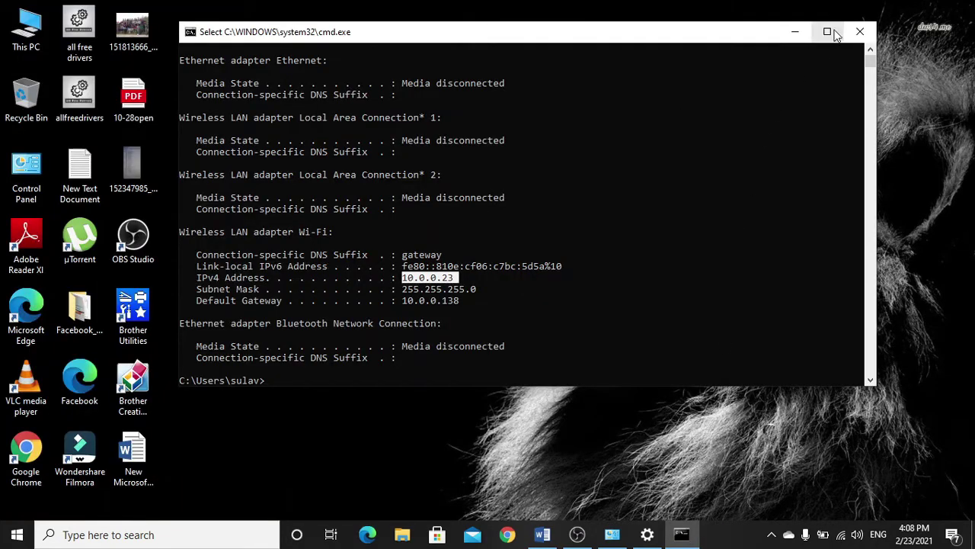
right_click(841, 535)
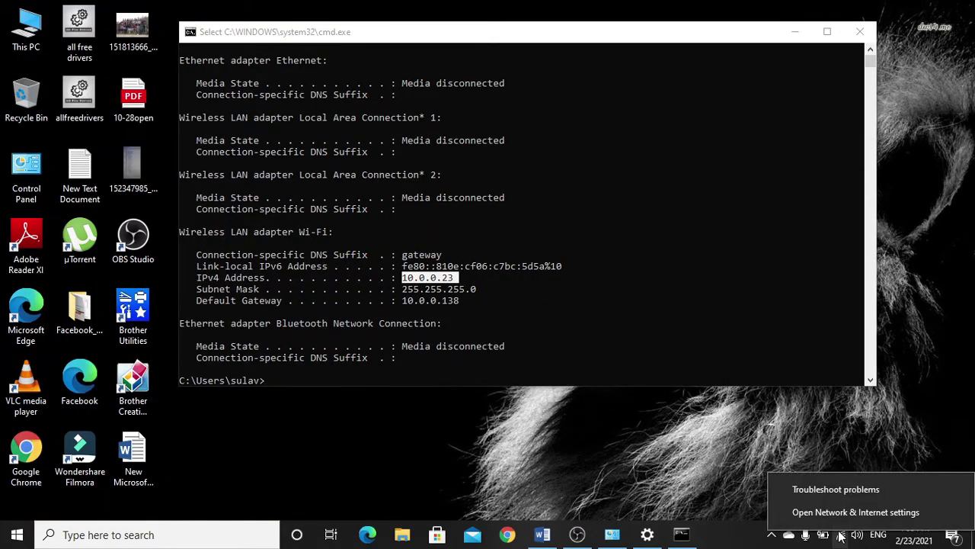
click(840, 512)
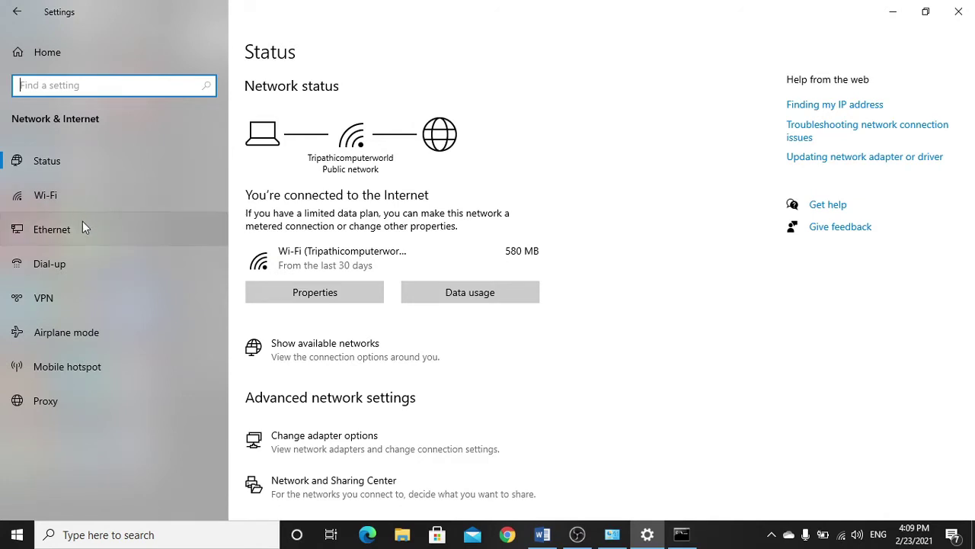
click(82, 226)
click(831, 100)
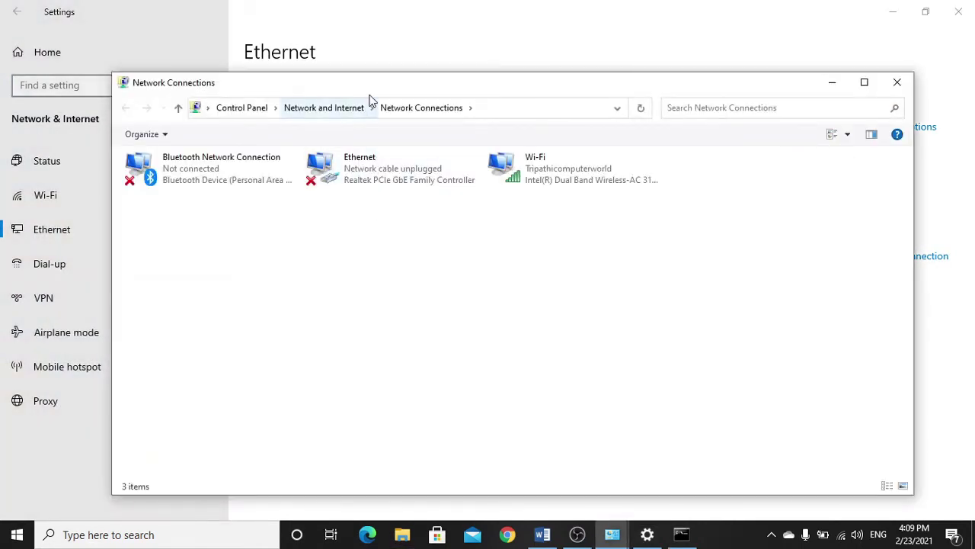
- Move the Network Connections window aside and bring up the Wi-Fi adapter's context menu
mouse_move(370, 95)
mouse_down()
mouse_move(557, 93)
mouse_move(663, 109)
mouse_up()
click(825, 196)
right_click(825, 196)
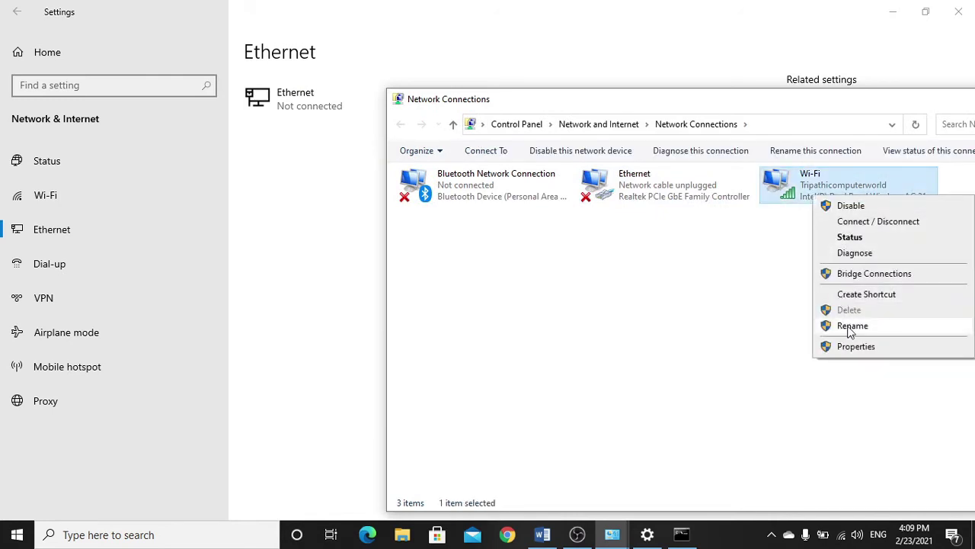
- Open the Wi-Fi adapter's IPv4 properties, switch to a manual IP address, and keep ipconfig output visible
click(853, 346)
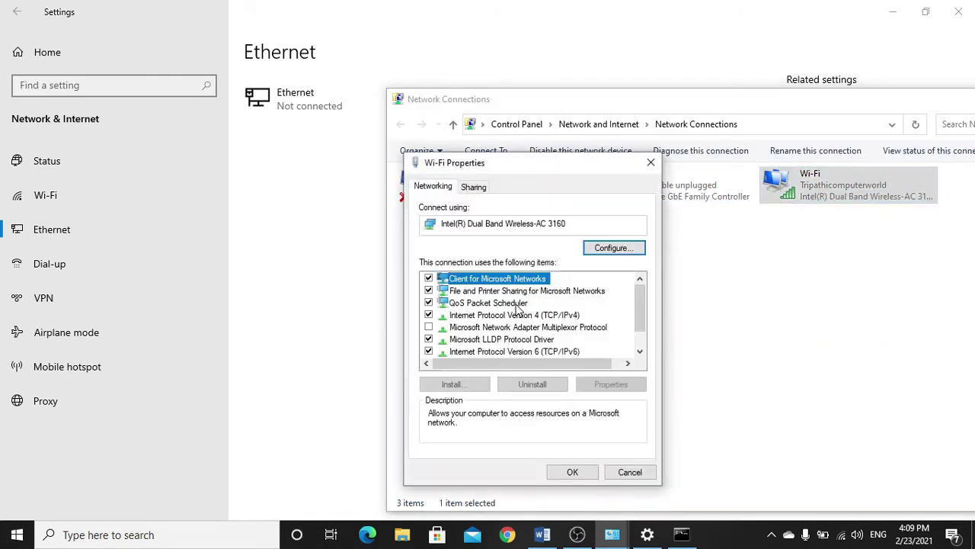
click(528, 315)
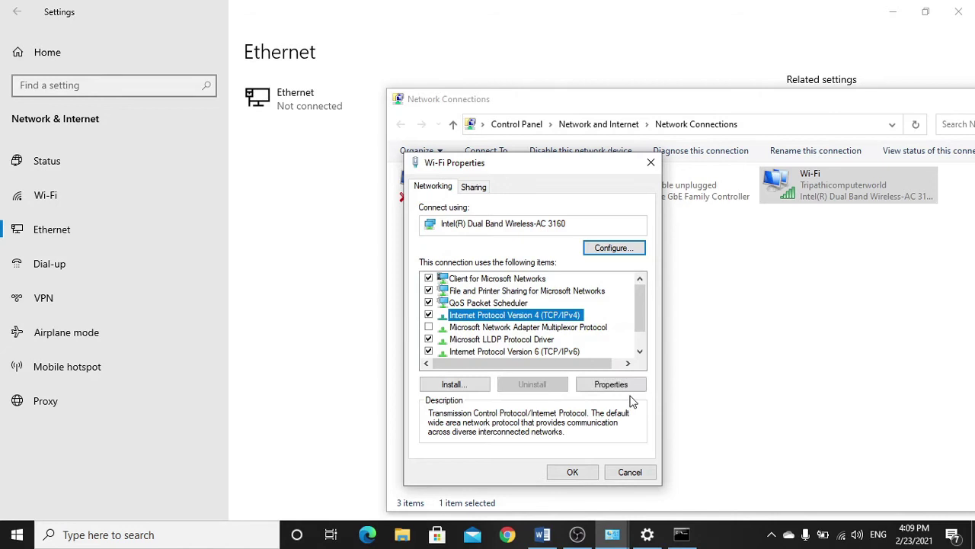
click(625, 391)
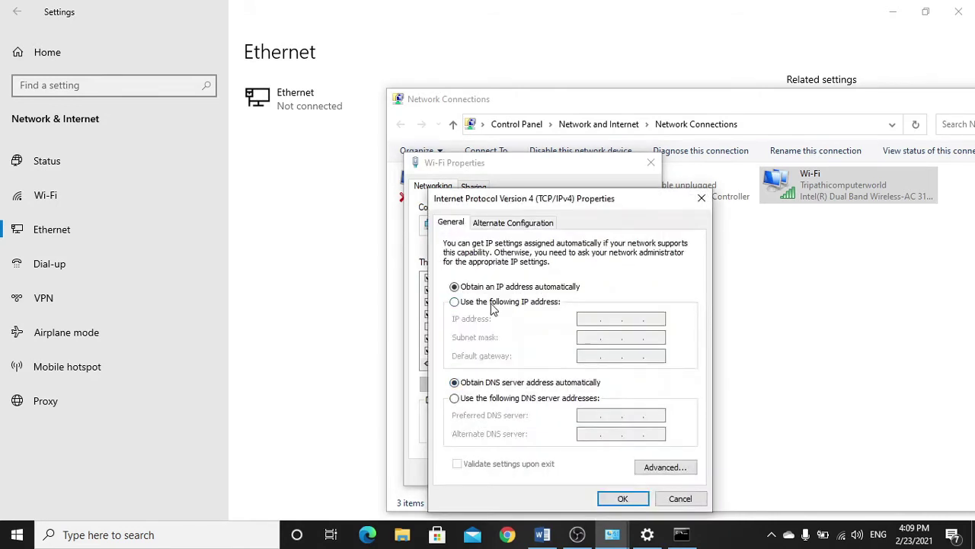
click(492, 308)
click(681, 534)
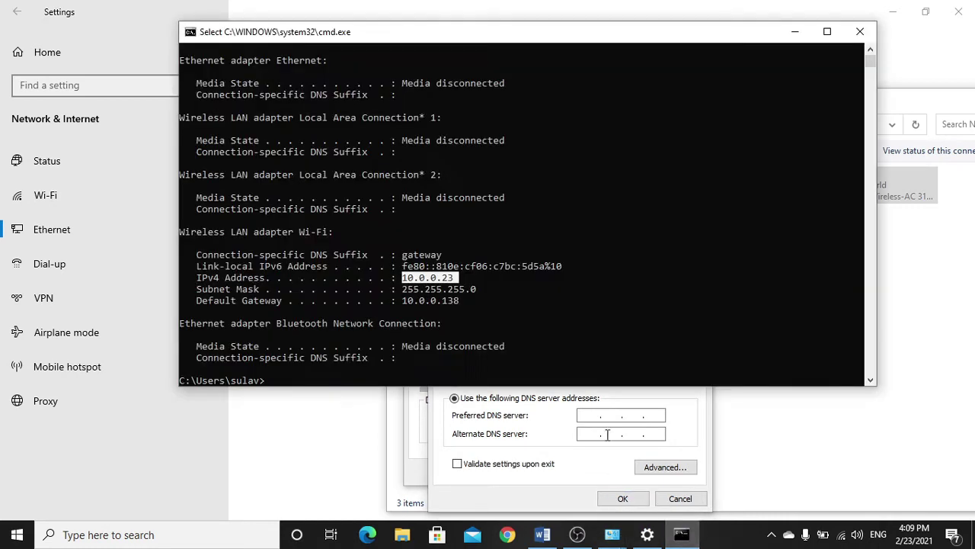
drag(508, 39, 268, 20)
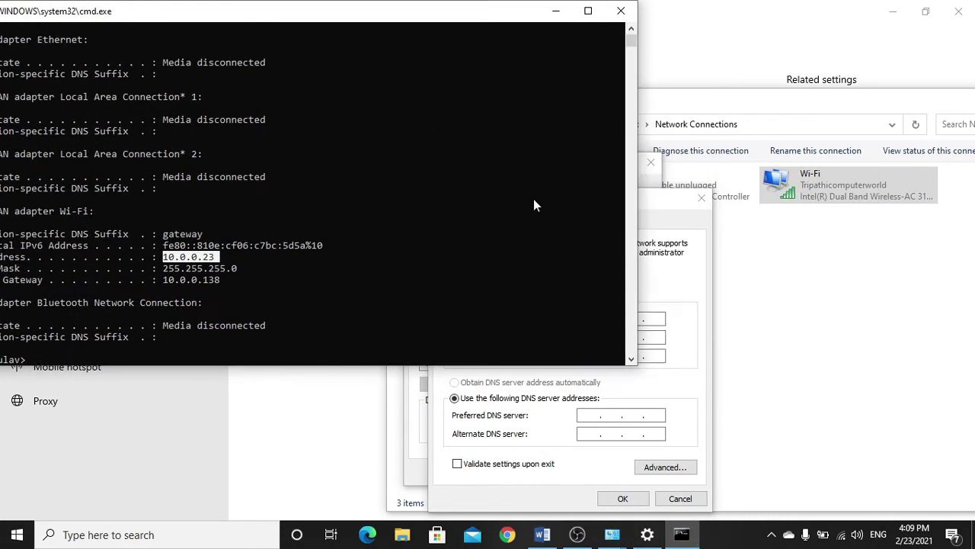
click(643, 199)
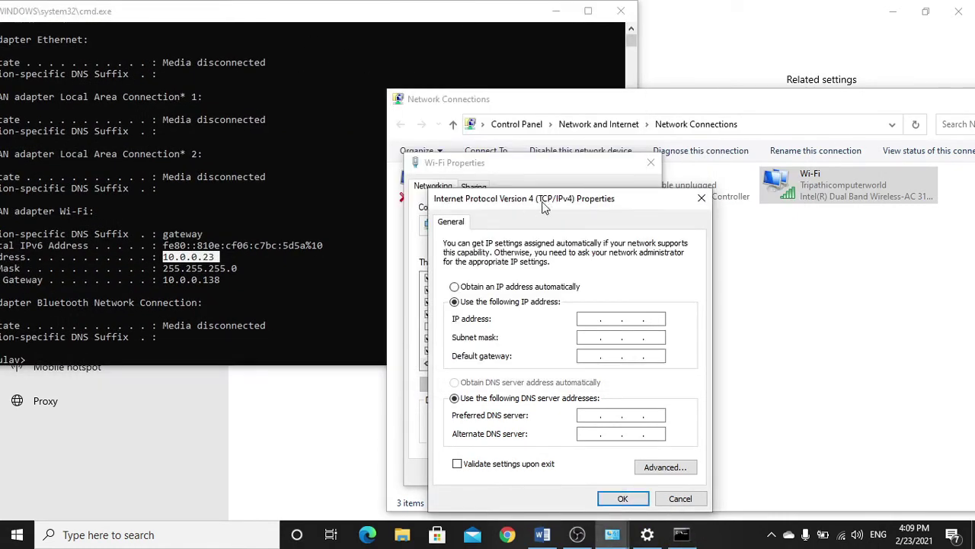
- Enter IP address 10.0.0.23, subnet mask 255.255.255.0 and default gateway 10.0.0.138
click(587, 319)
text(10.)
text(0.0.)
text(0)
key(BackSpace)
text(23)
click(588, 337)
key(BackSpace)
text(25)
text(5 . 255 . 0)
click(594, 358)
text(10)
text(0)
text(0 .)
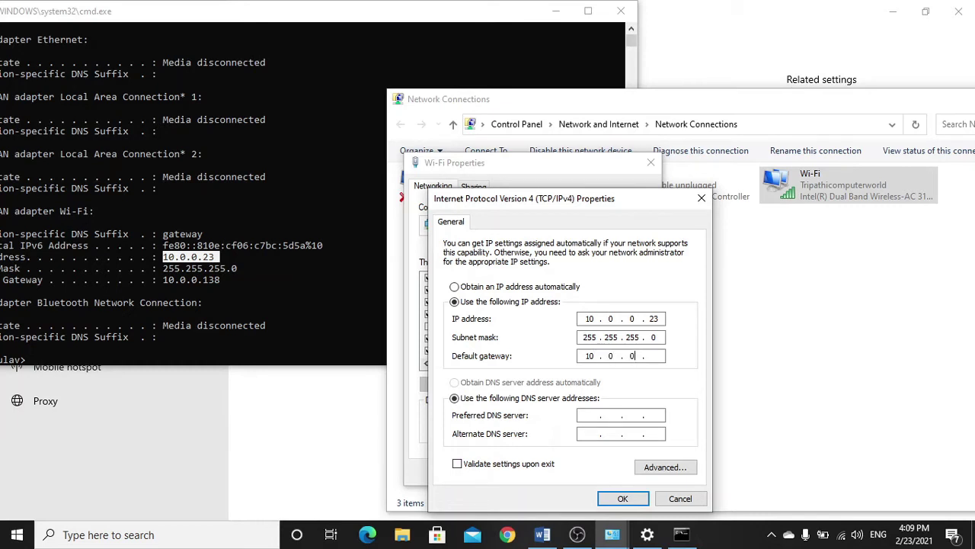
text(138)
- Set preferred DNS 8.8.8.8, fill in an alternate DNS, and save the IPv4 settings
click(590, 414)
text(8 . 8 . )
text(8 . 8)
click(591, 434)
text(10)
text(0)
text(0)
text(38)
click(620, 498)
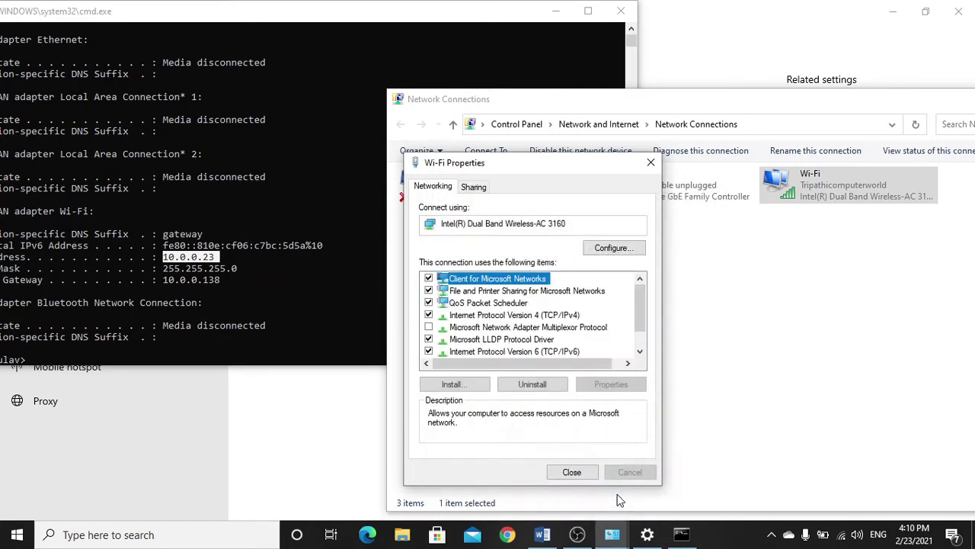
- Close the Wi-Fi properties, the Network Connections window and Command Prompt
click(571, 471)
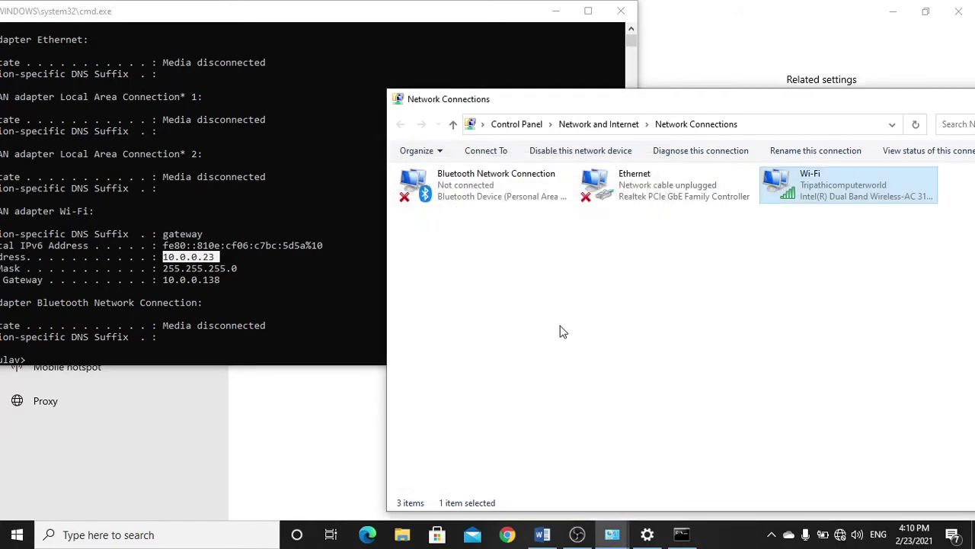
drag(844, 101, 584, 99)
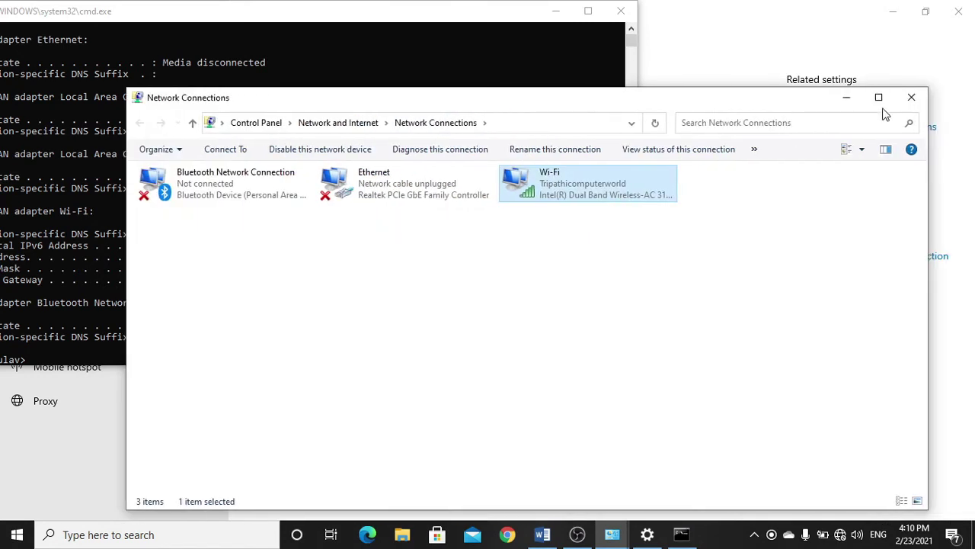
click(911, 97)
click(621, 11)
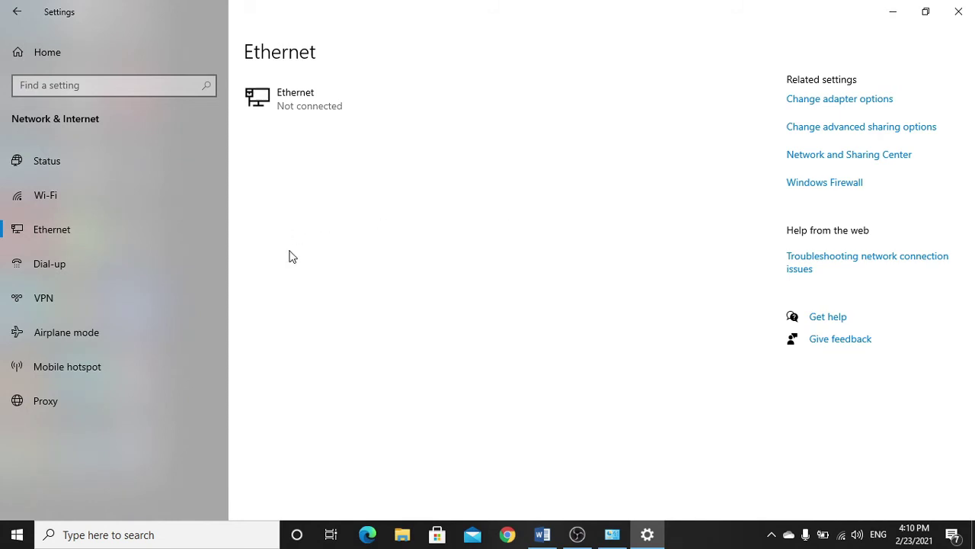
- Close Settings, then on the second PC open \\10.0.0.23 from the Run dialog
click(957, 11)
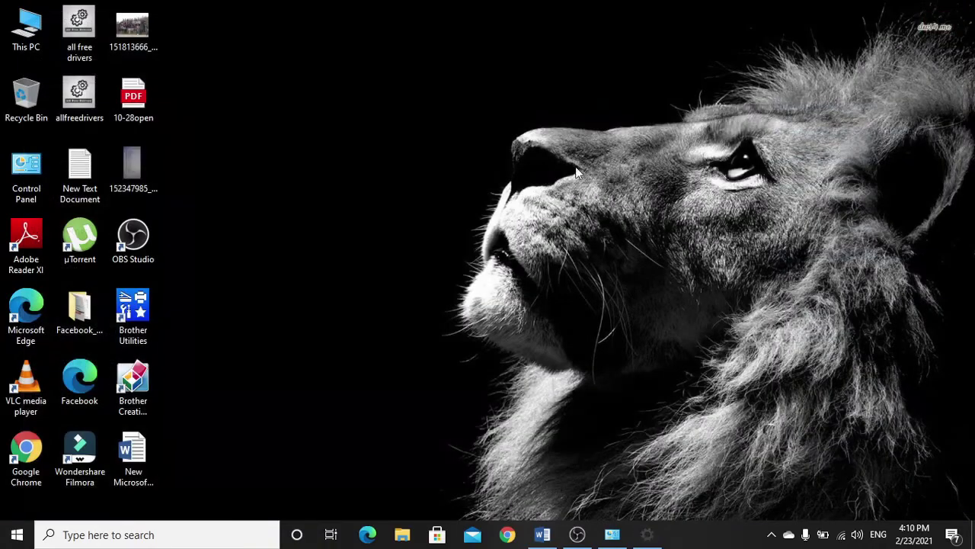
right_click(393, 162)
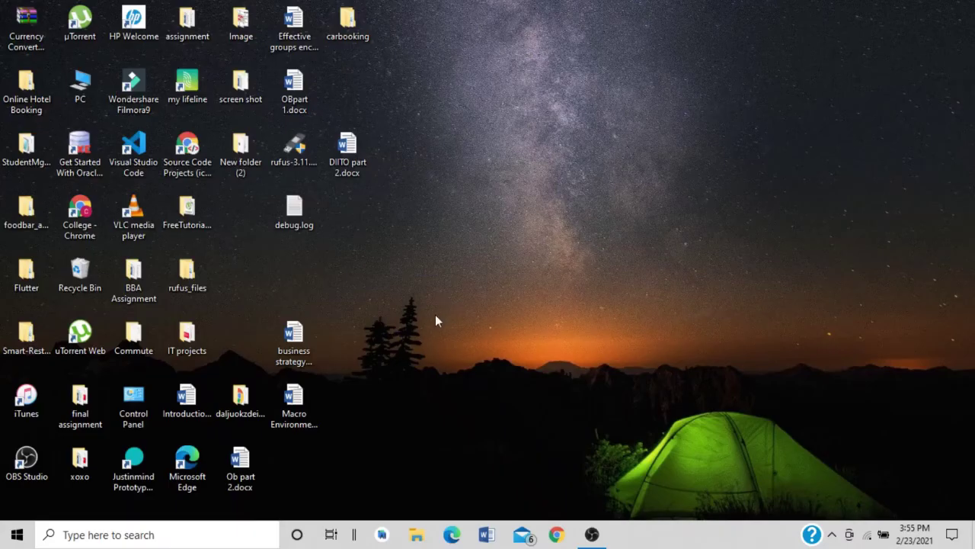
click(141, 537)
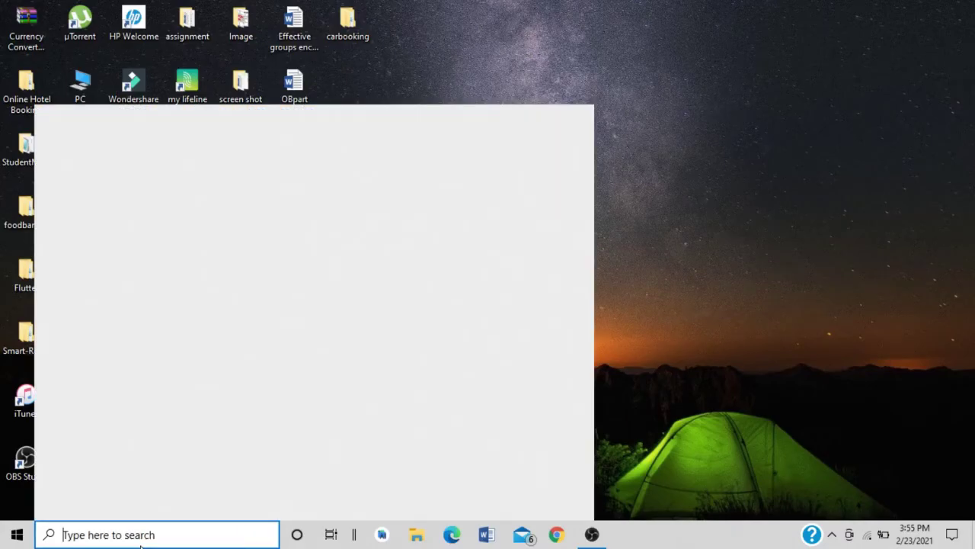
text(run)
key(Return)
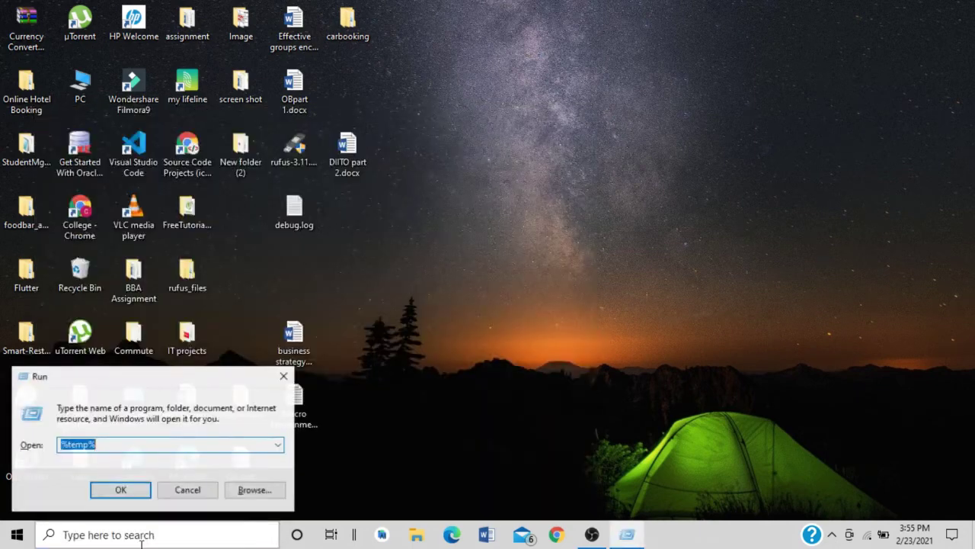
key(BackSpace)
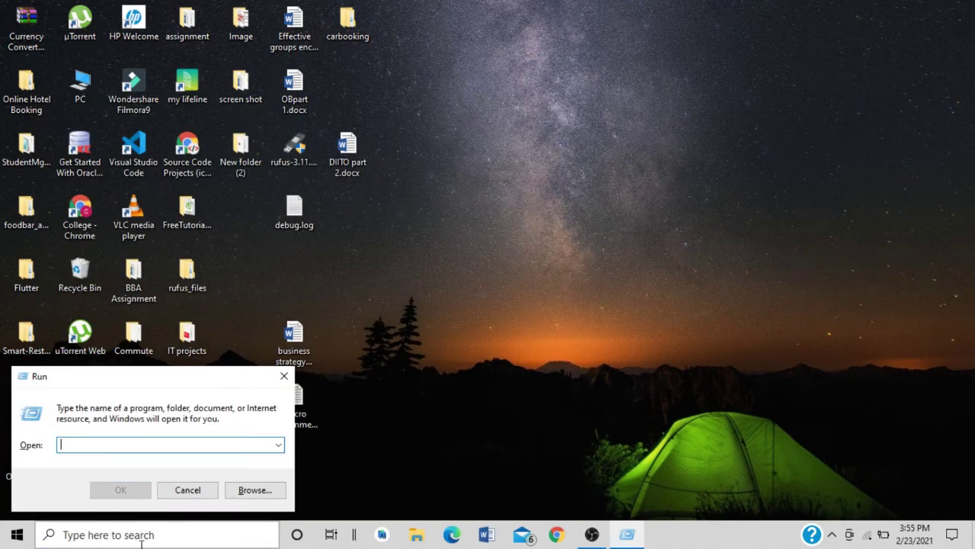
text(\)
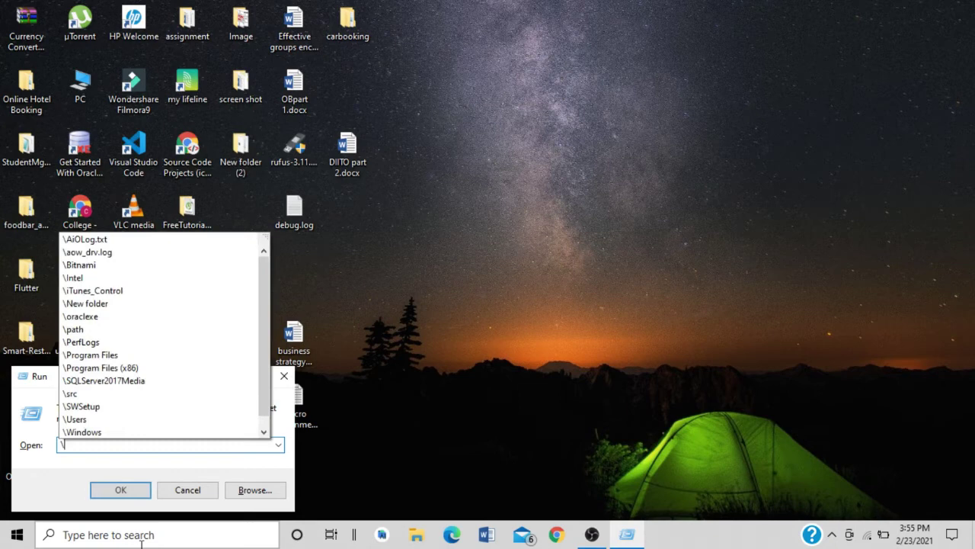
text(\10.)
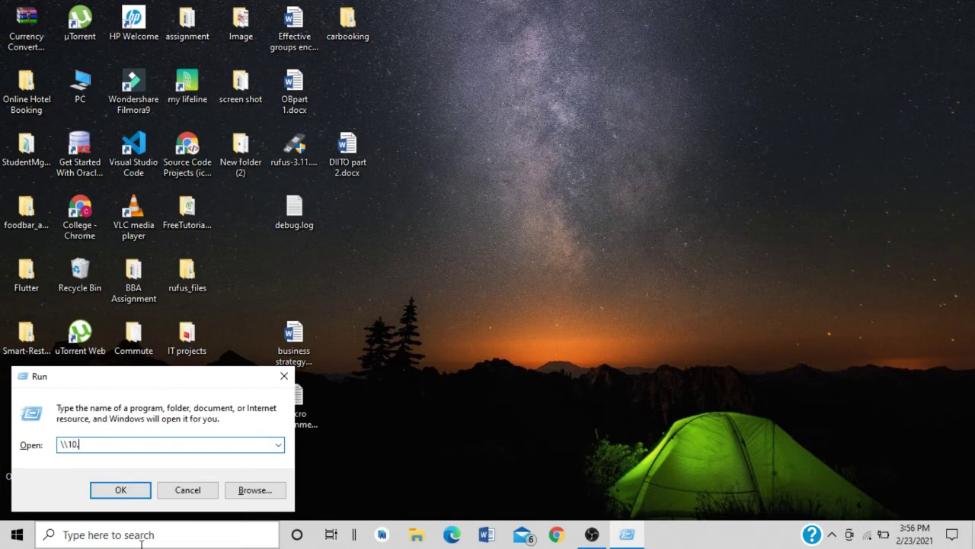
text(0.)
text(0)
text(.10)
key(Return)
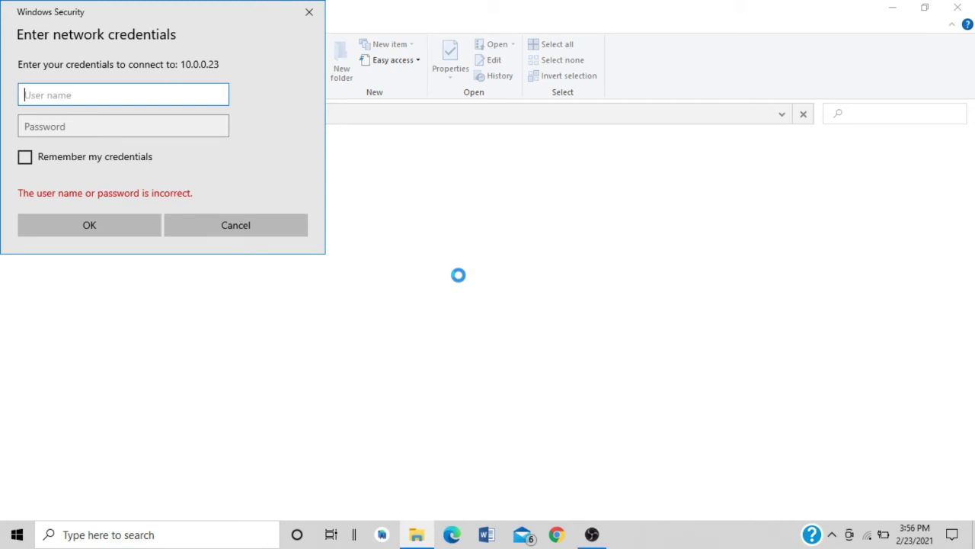
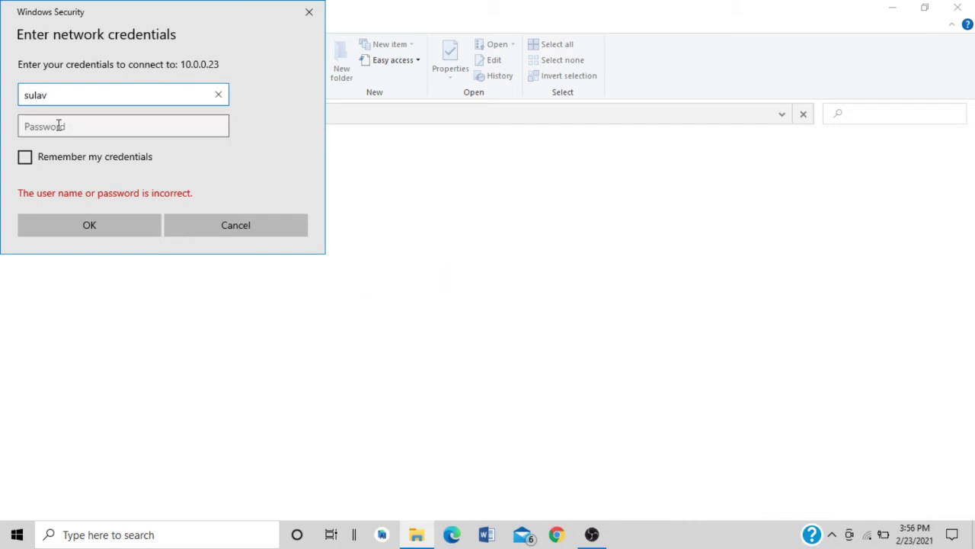
- Sign in to 10.0.0.23 with the account's user name and password, remembering the credentials
click(58, 126)
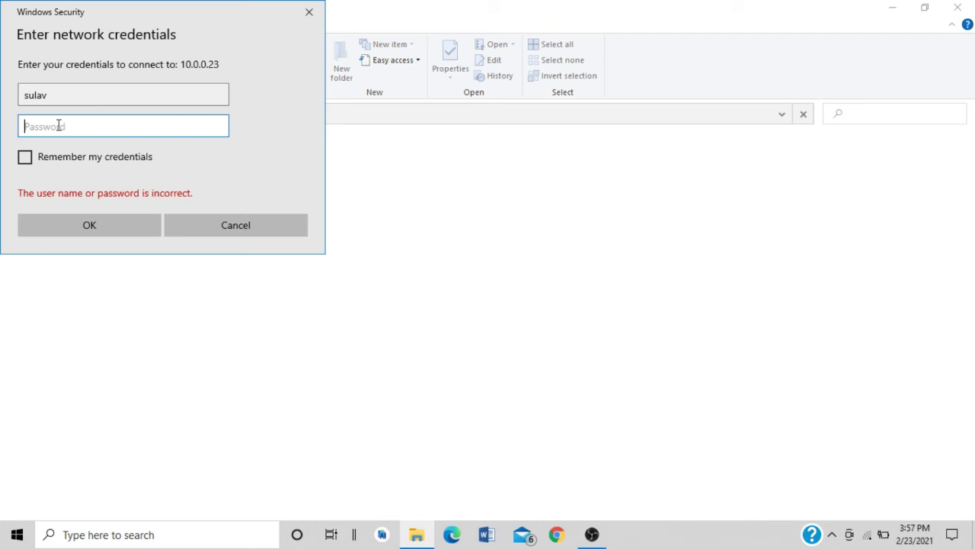
click(25, 161)
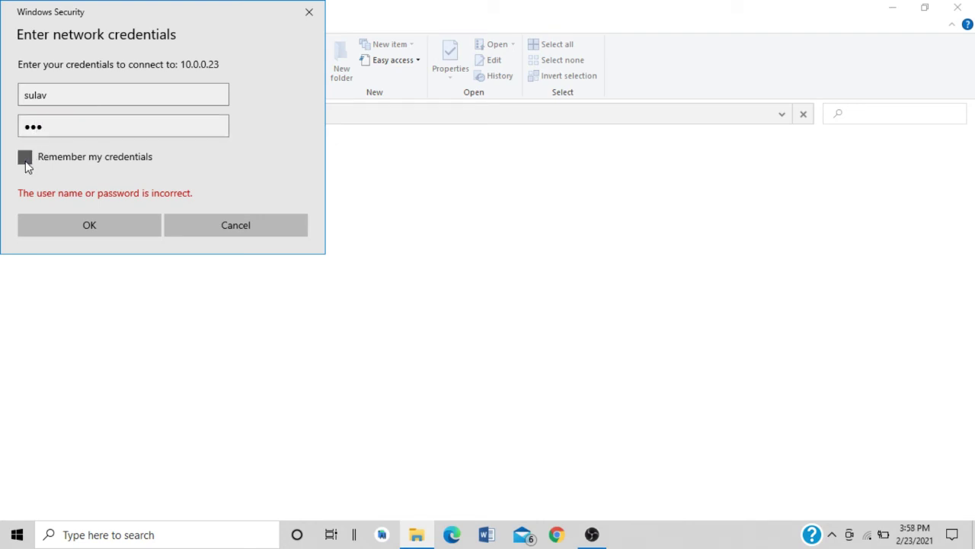
click(95, 230)
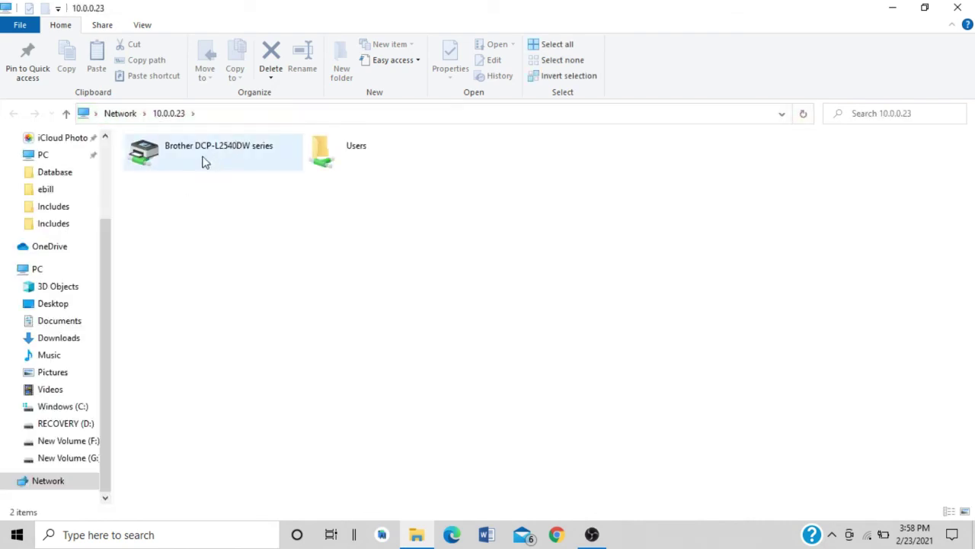
- Connect to the shared Brother DCP-L2540DW series printer and trust its driver installation
click(202, 160)
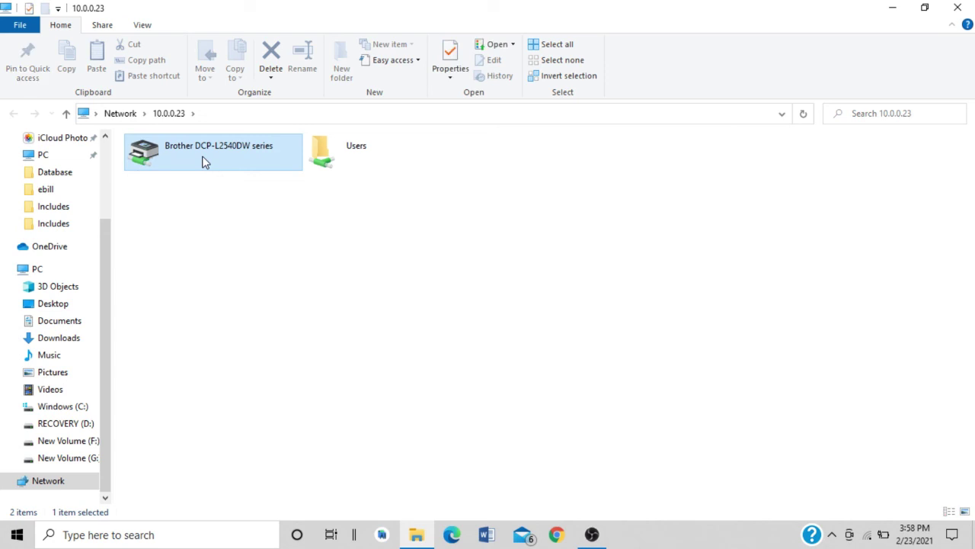
double_click(202, 160)
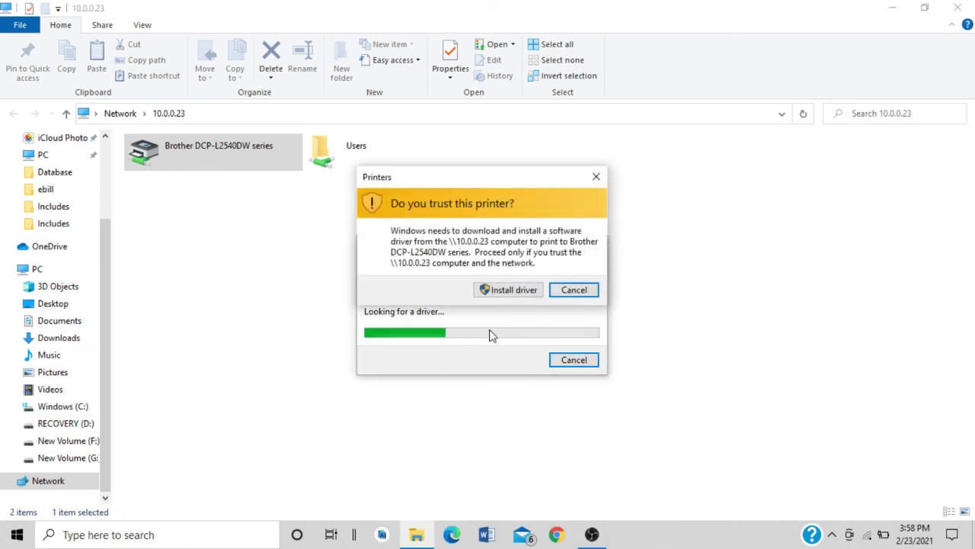
click(491, 290)
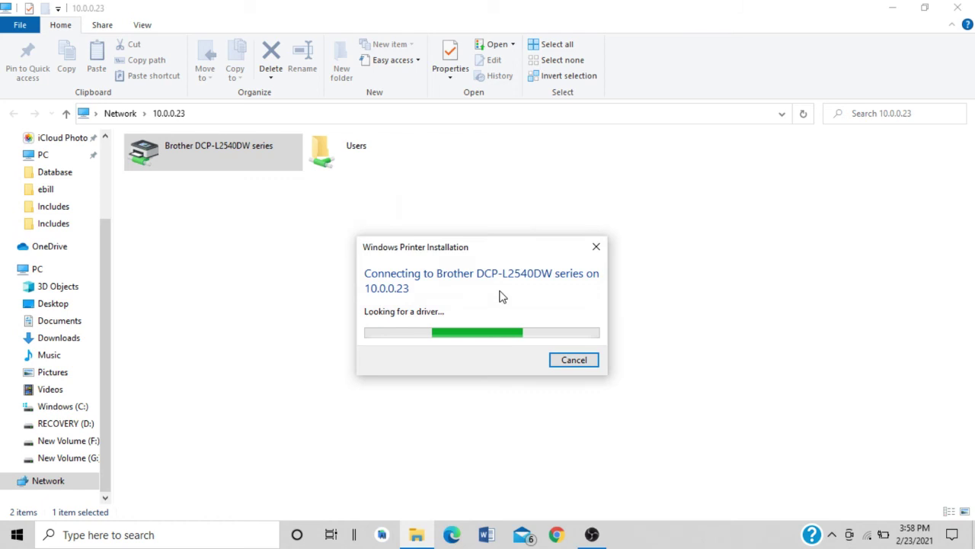